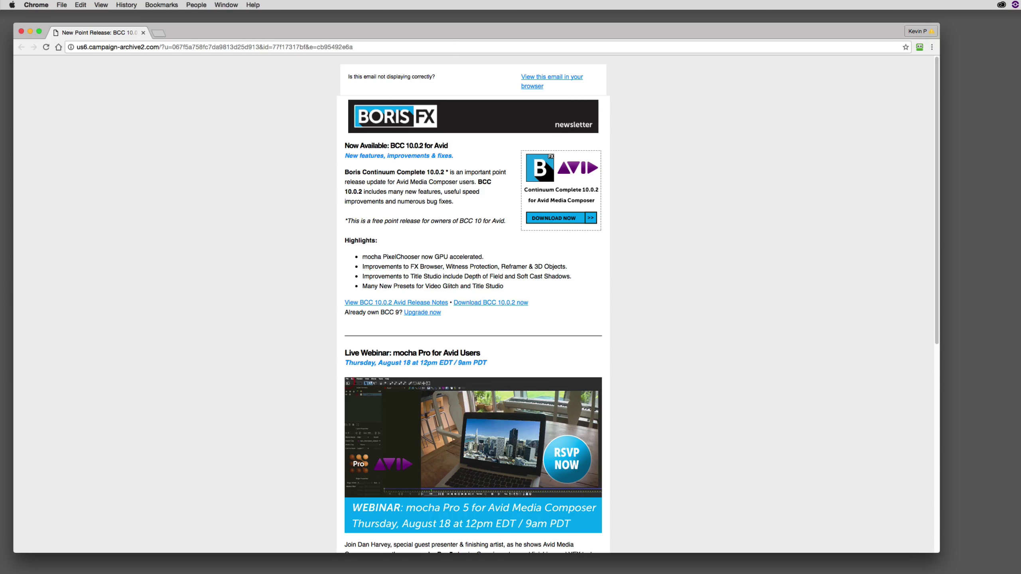
{"action": "scroll", "coordinate": [794, 278], "scroll_direction": "down", "scroll_amount": 4}
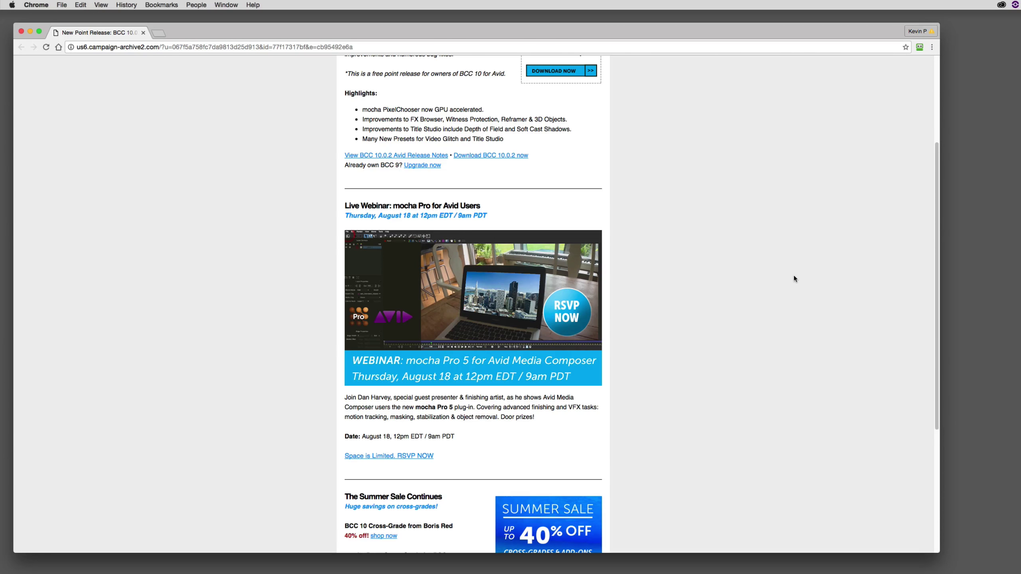
{"action": "scroll", "coordinate": [794, 277], "scroll_direction": "down", "scroll_amount": 5}
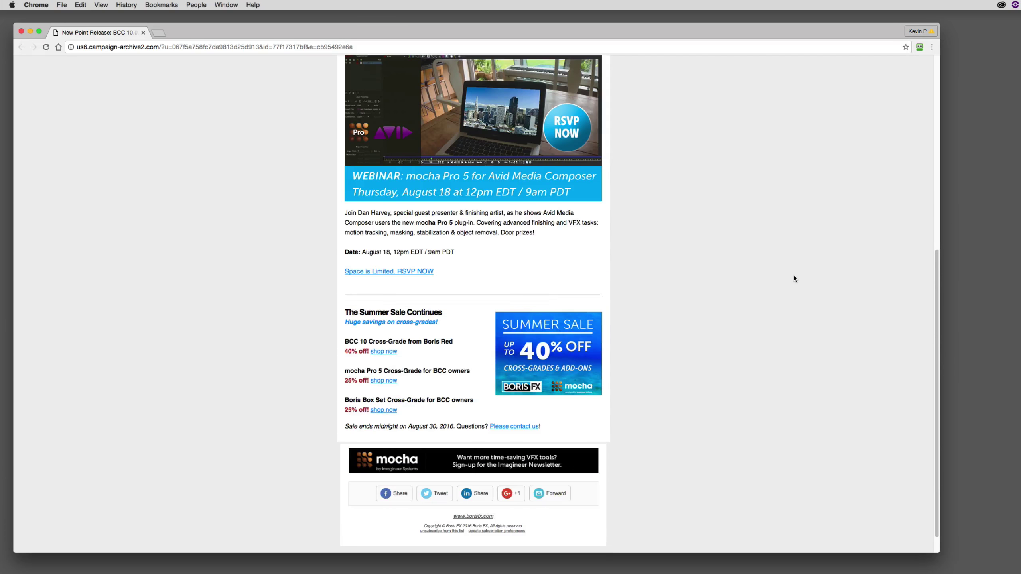
{"action": "scroll", "coordinate": [793, 278], "scroll_direction": "up", "scroll_amount": 9}
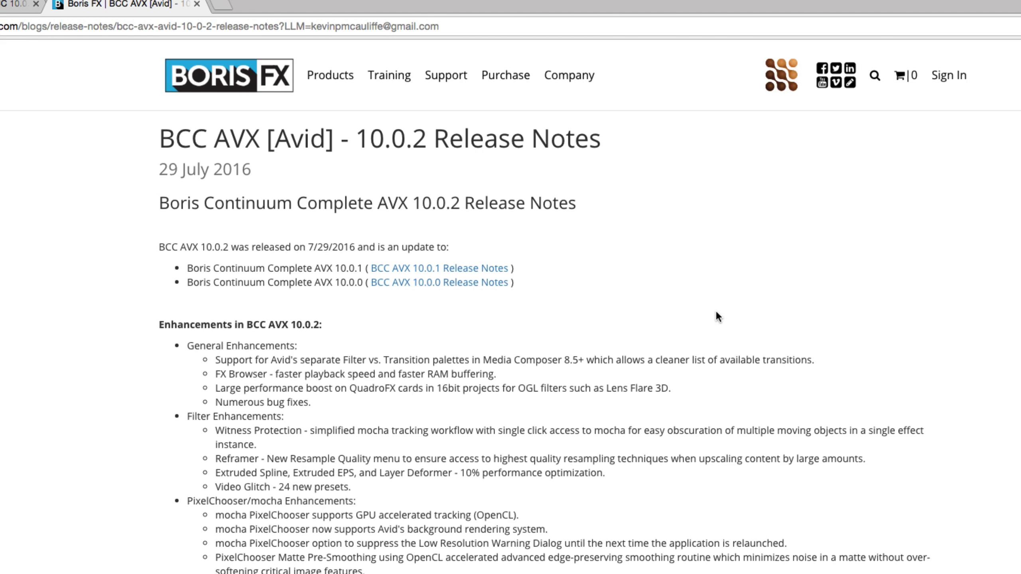
Open the BCC AVX 10.0.2 Avid release notes and scroll through the listed enhancements
{"action": "left_click", "coordinate": [469, 267]}
{"action": "scroll", "coordinate": [146, 495], "scroll_direction": "down", "scroll_amount": 3}
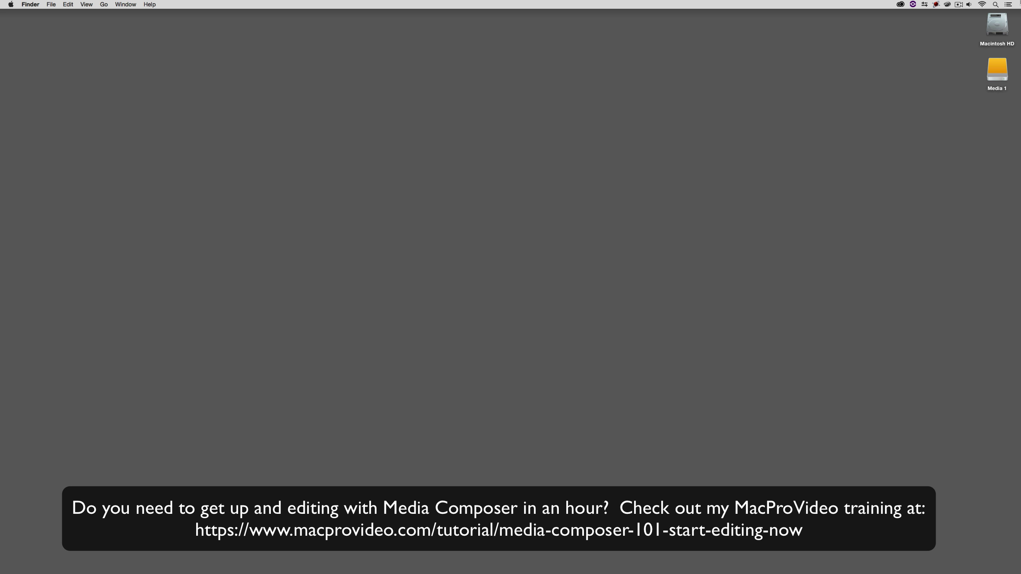
Switch back to Media Composer and scrub both 000939_VTXHD clips, parking at 01:00:02:20
{"action": "key", "text": "super+Tab"}
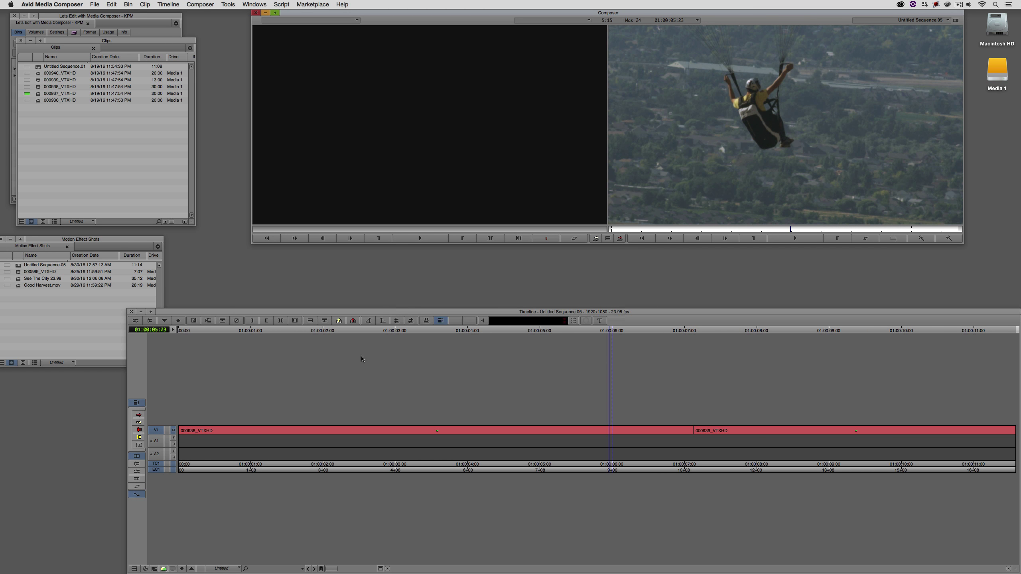
{"action": "left_click_drag", "start_coordinate": [317, 432], "coordinate": [798, 453]}
{"action": "left_click_drag", "start_coordinate": [739, 464], "coordinate": [702, 460]}
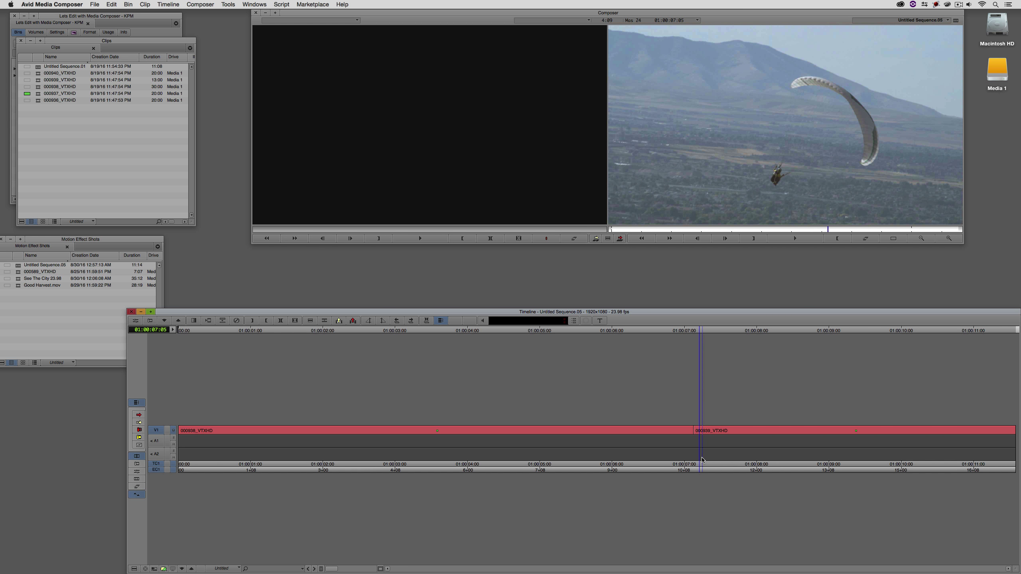
{"action": "left_click_drag", "start_coordinate": [703, 460], "coordinate": [385, 436]}
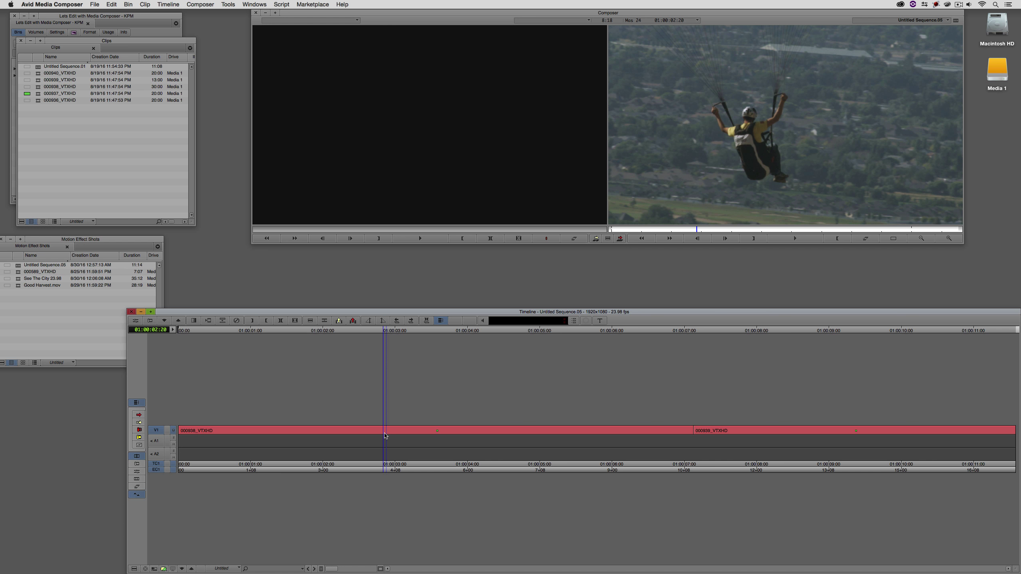
Drag BCC Video Glitch RT from BCC Stylize onto the first V1 clip and scrub to preview it
{"action": "key", "text": "super+8"}
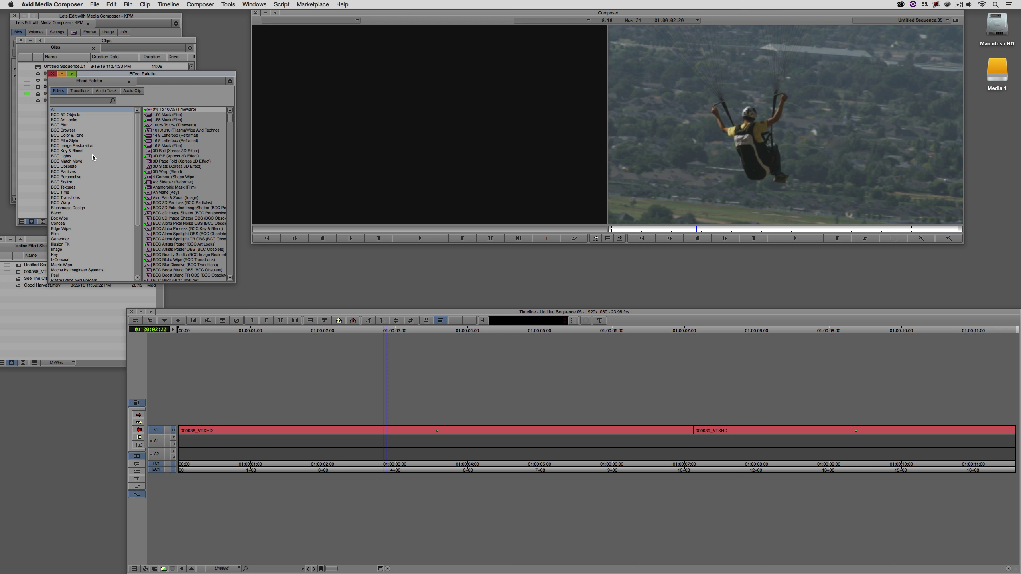
{"action": "left_click", "coordinate": [67, 182]}
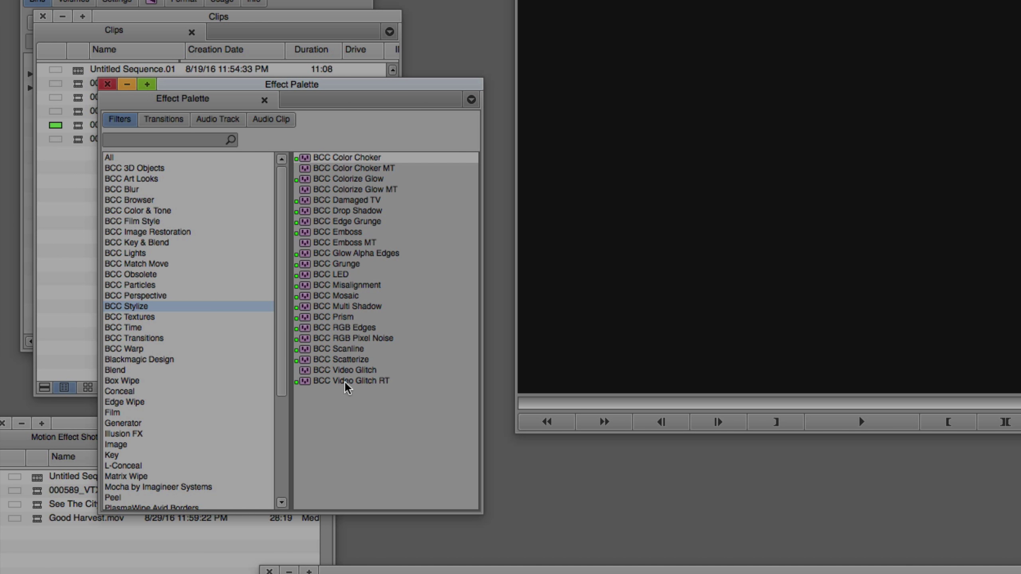
{"action": "mouse_move", "coordinate": [345, 383]}
{"action": "left_mouse_down"}
{"action": "mouse_move", "coordinate": [310, 382]}
{"action": "mouse_move", "coordinate": [341, 382]}
{"action": "left_mouse_up"}
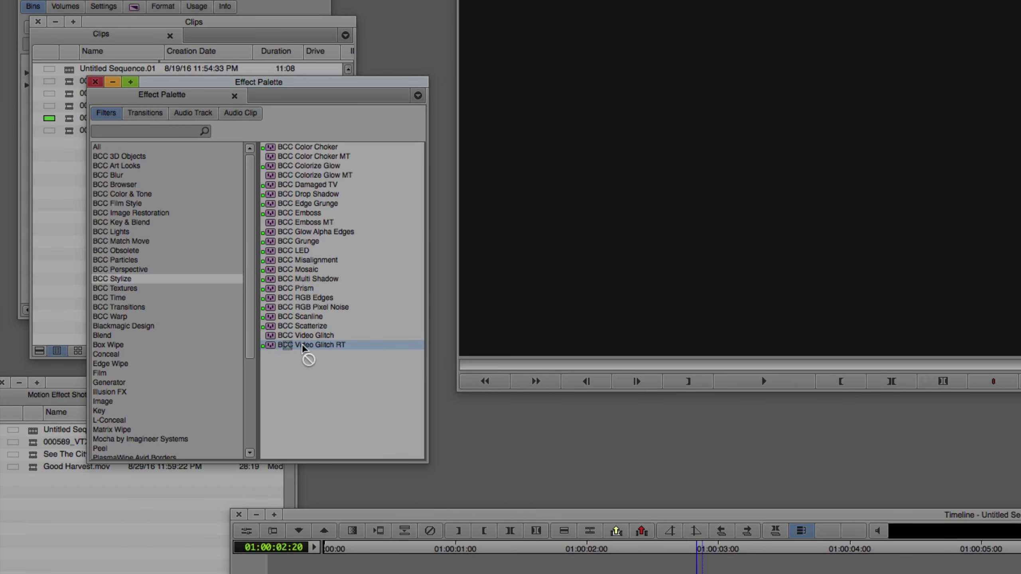
{"action": "left_click_drag", "start_coordinate": [302, 345], "coordinate": [793, 573]}
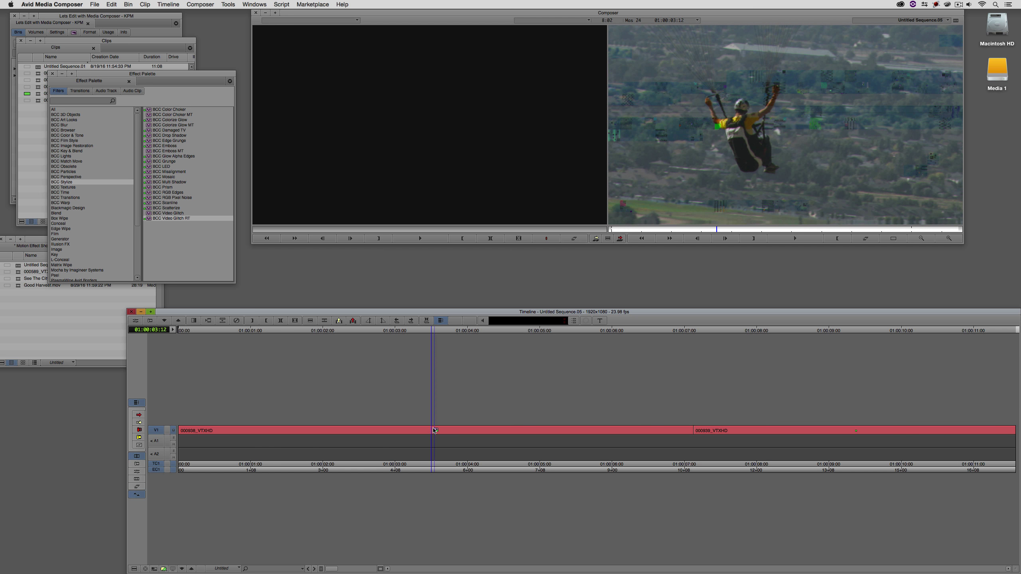
{"action": "left_click", "coordinate": [436, 430]}
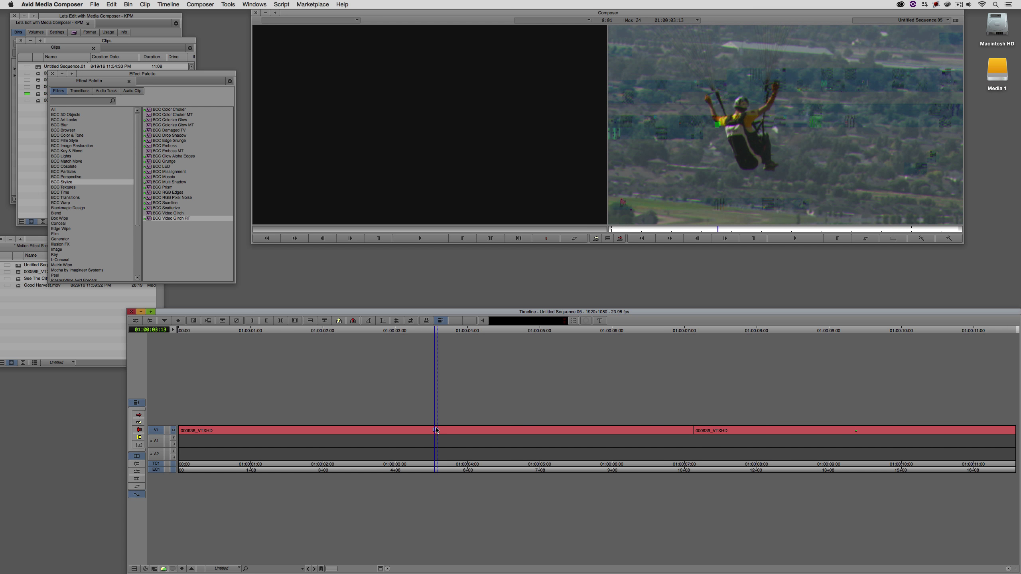
{"action": "left_click_drag", "start_coordinate": [435, 430], "coordinate": [449, 431]}
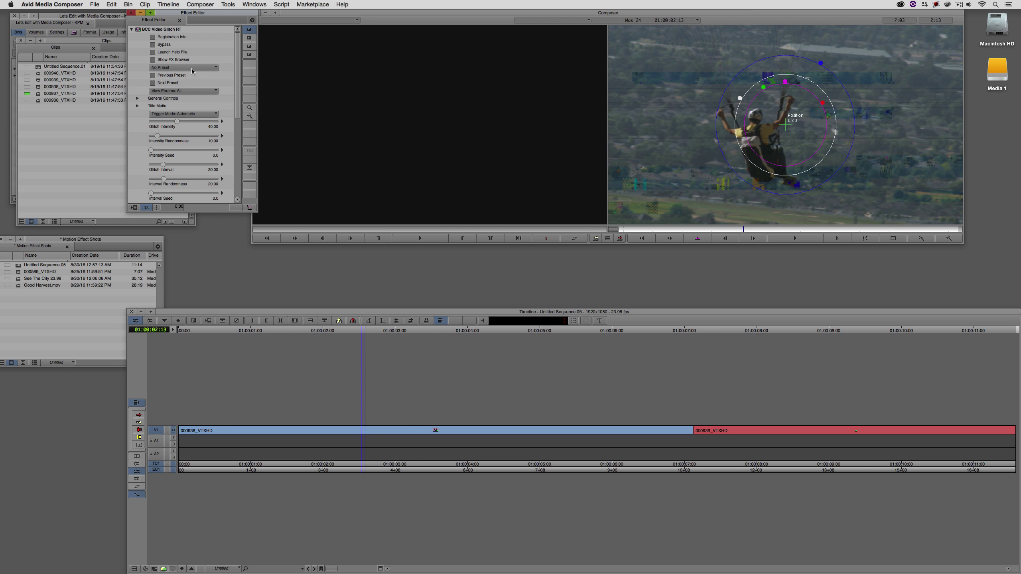
Browse the Video Glitch presets without choosing one, close the Effect Editor and play the glitched clip
{"action": "left_click", "coordinate": [191, 68]}
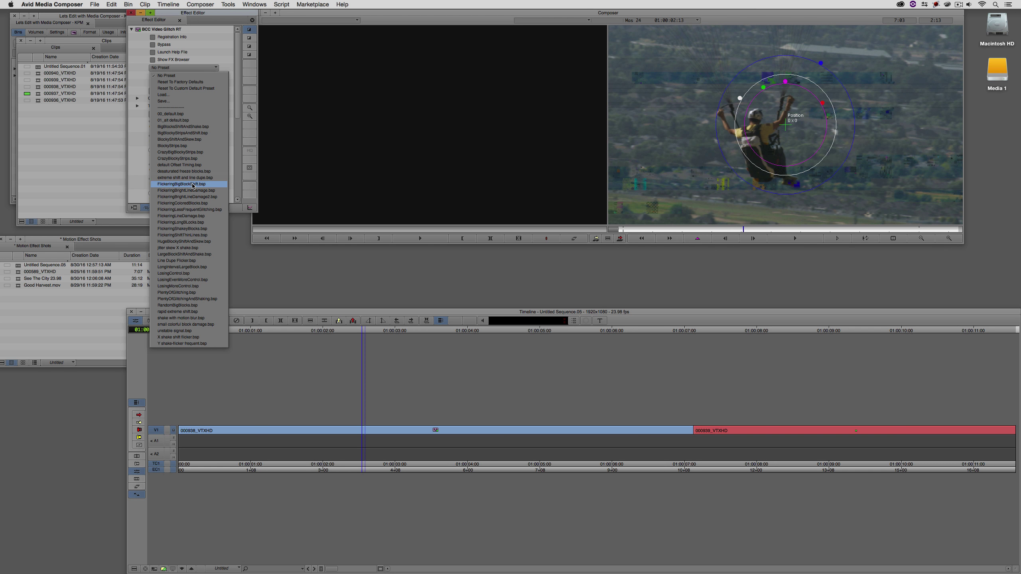
{"action": "left_click", "coordinate": [341, 314]}
{"action": "left_click", "coordinate": [424, 436]}
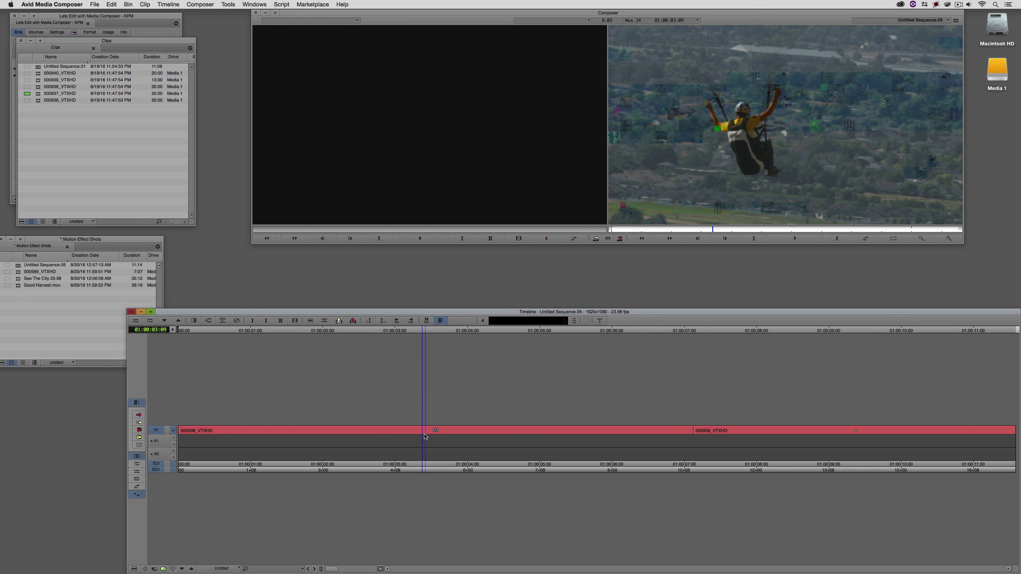
{"action": "key", "text": "space"}
{"action": "key", "text": "space"}
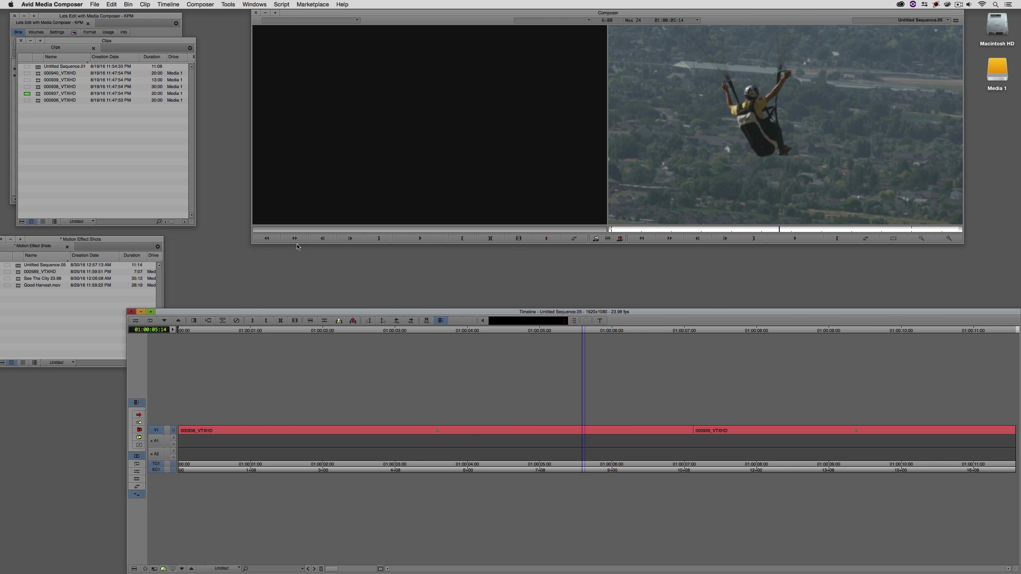
{"action": "left_click", "coordinate": [77, 43]}
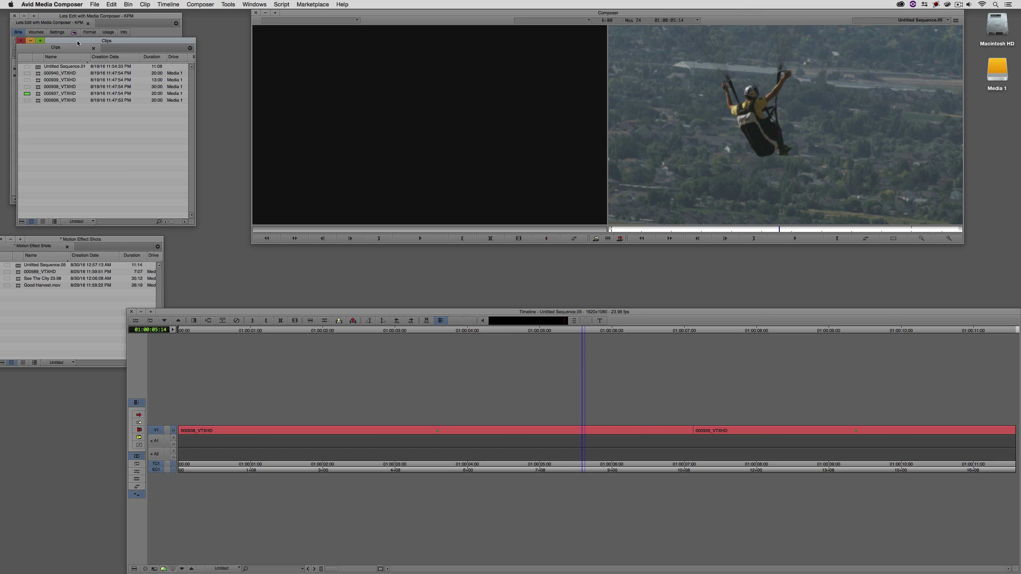
Drag BCC Lens Flare Dissolve from BCC Transitions onto the cut between the two V1 clips
{"action": "key", "text": "super+8"}
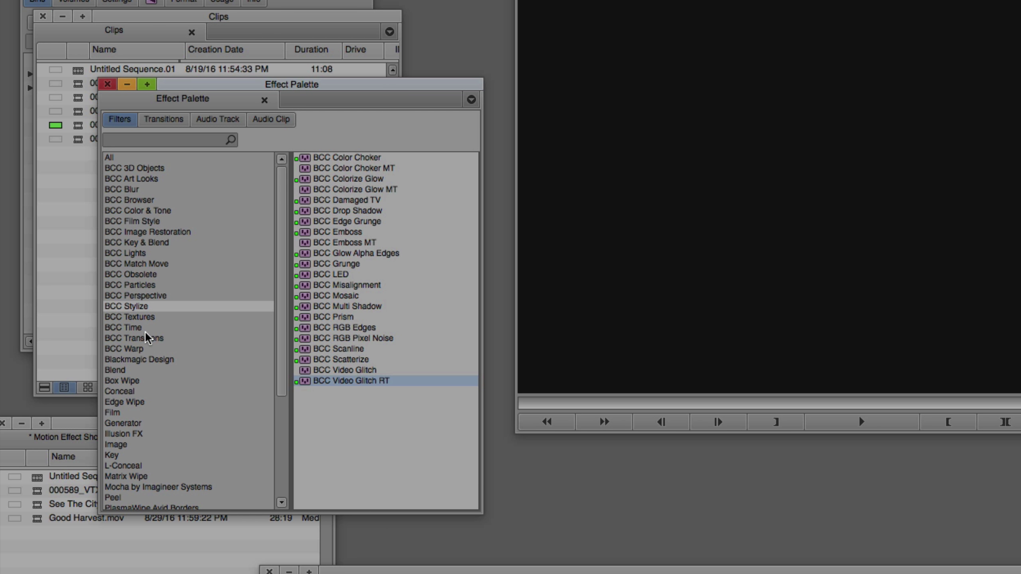
{"action": "left_click", "coordinate": [163, 121]}
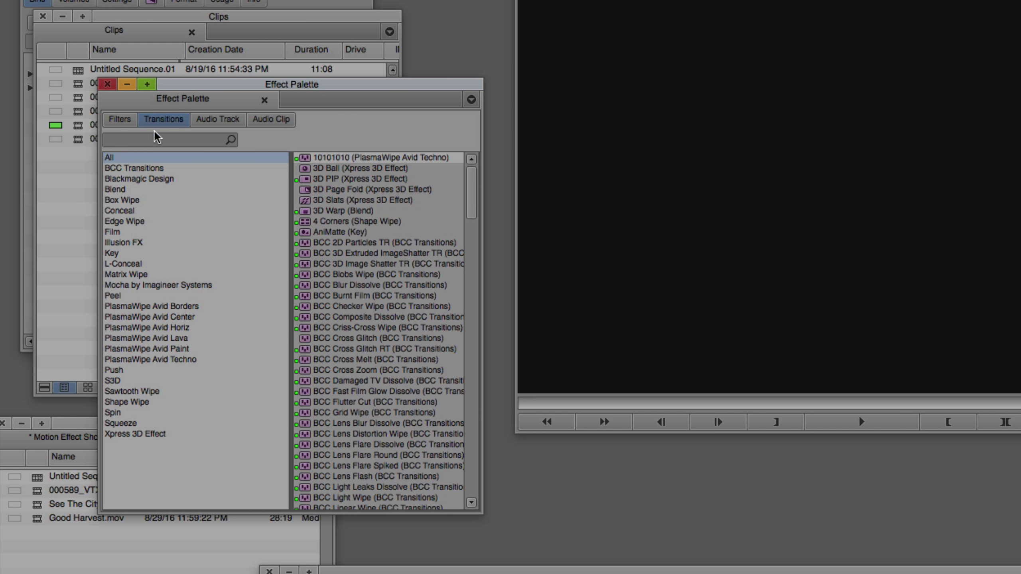
{"action": "left_click", "coordinate": [124, 170]}
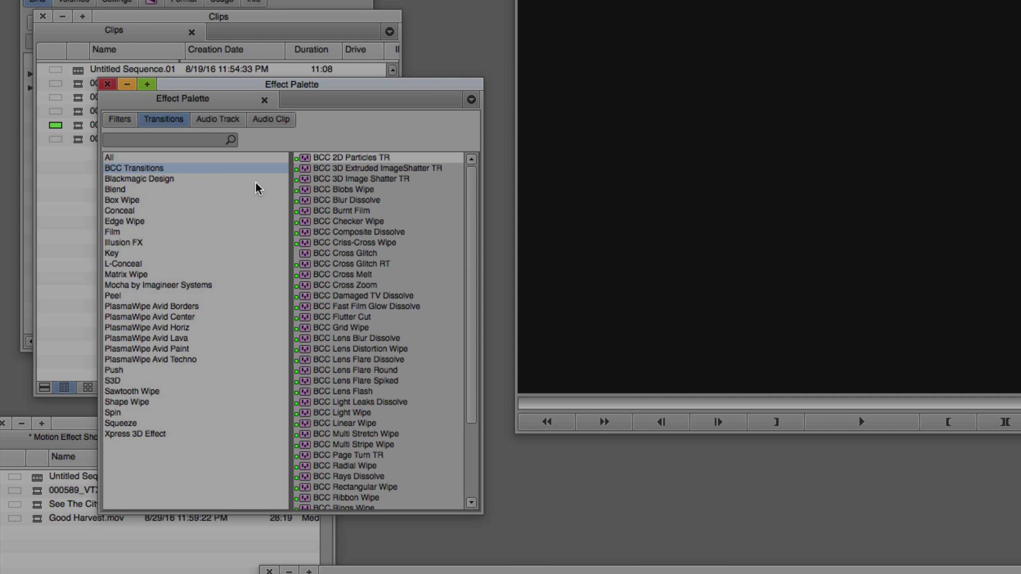
{"action": "left_click_drag", "start_coordinate": [473, 217], "coordinate": [470, 177]}
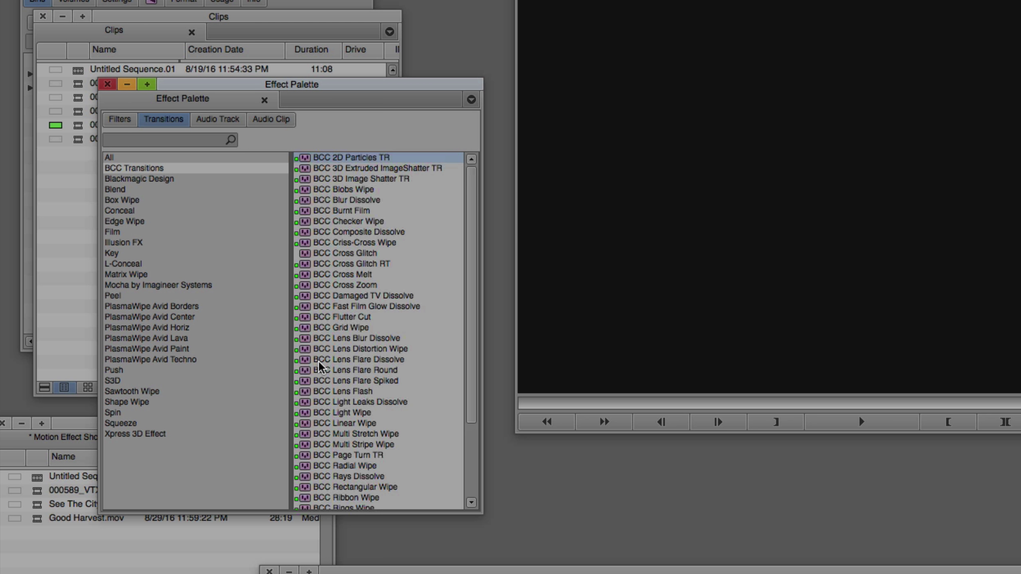
{"action": "left_click", "coordinate": [317, 360]}
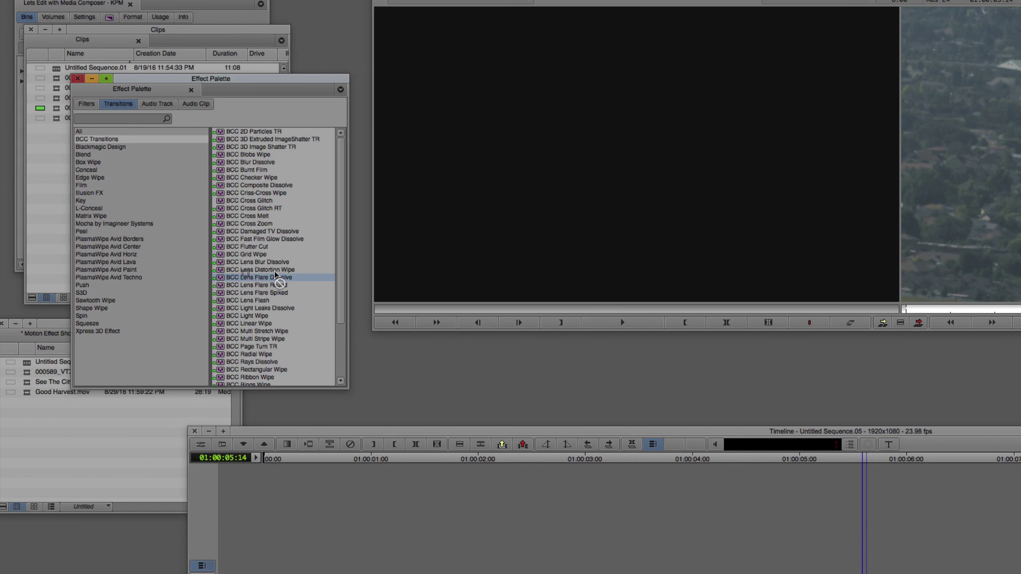
{"action": "left_click_drag", "start_coordinate": [313, 365], "coordinate": [612, 430]}
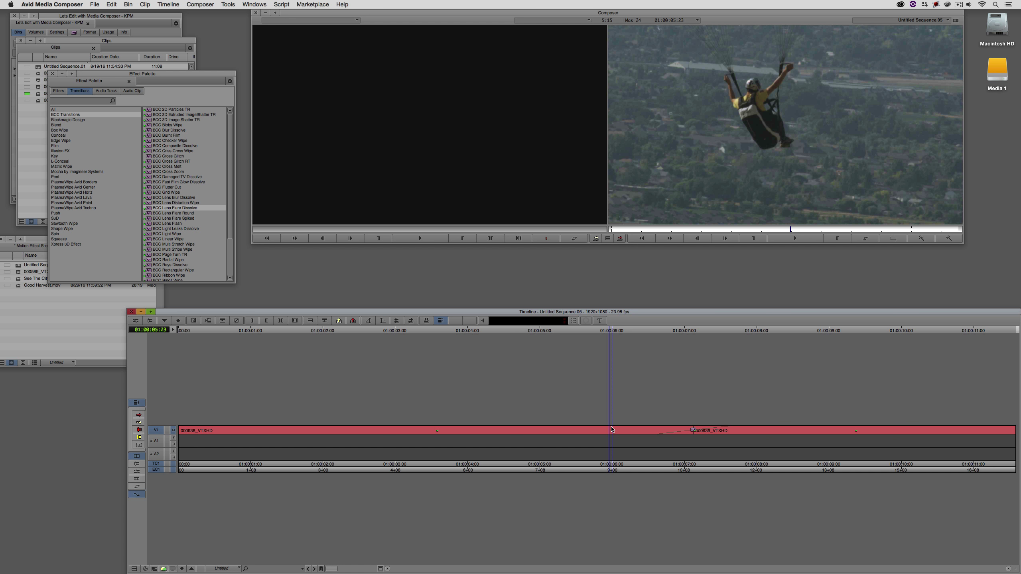
Scrub and play through the new Lens Flare Dissolve, then open its Effect Editor
{"action": "left_click_drag", "start_coordinate": [612, 430], "coordinate": [563, 434]}
{"action": "key", "text": "space"}
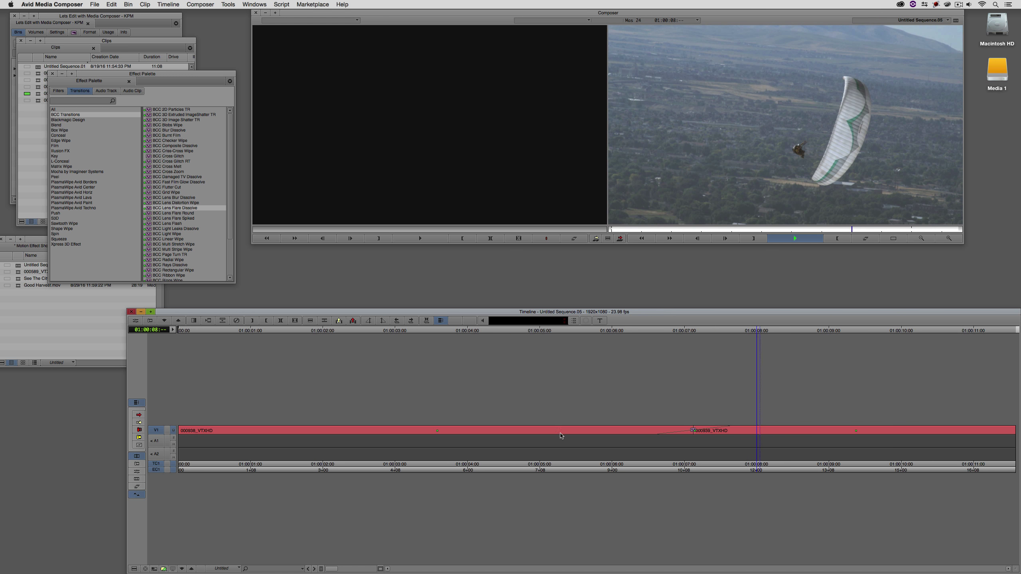
{"action": "key", "text": "space"}
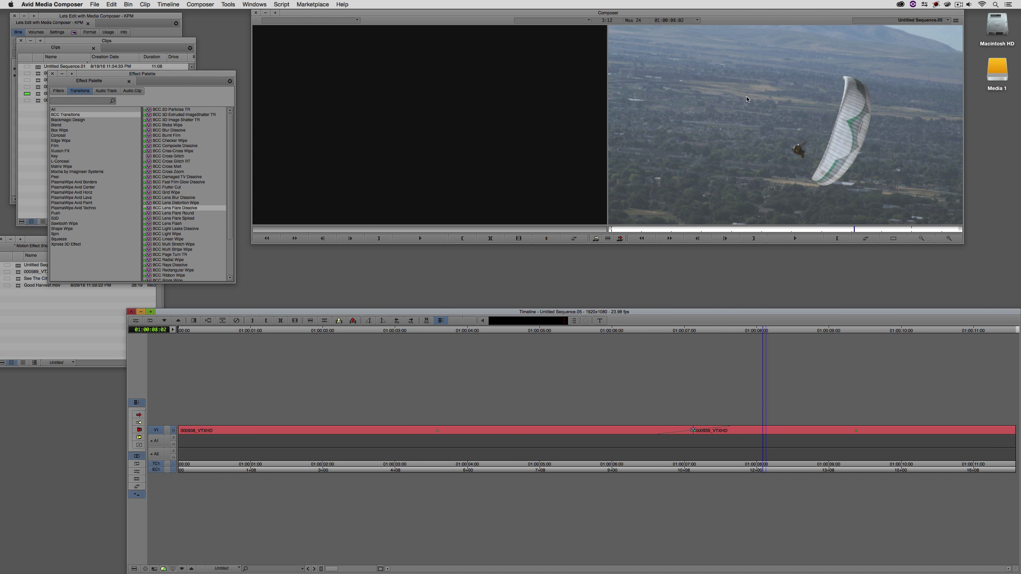
{"action": "mouse_move", "coordinate": [686, 419]}
{"action": "left_mouse_down"}
{"action": "mouse_move", "coordinate": [790, 419]}
{"action": "mouse_move", "coordinate": [661, 432]}
{"action": "mouse_move", "coordinate": [695, 431]}
{"action": "left_mouse_up"}
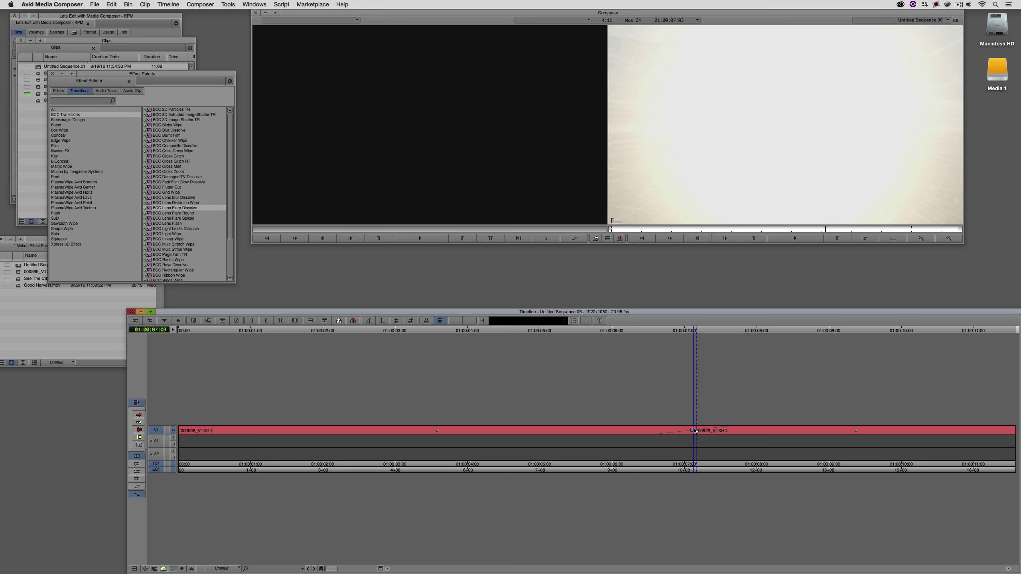
{"action": "left_click", "coordinate": [694, 431]}
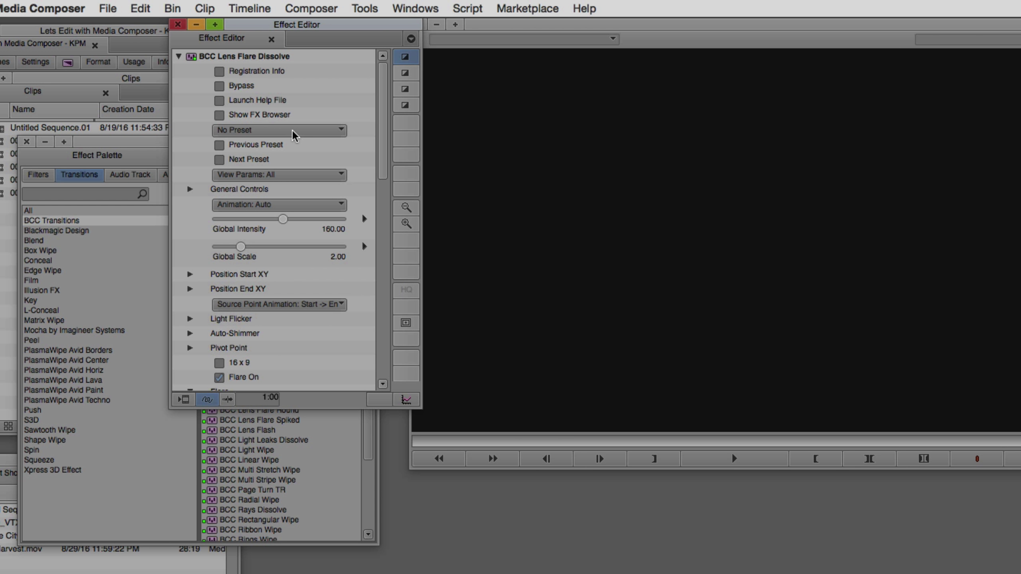
Apply the DigicamSunDD.bsp flare preset and scrub the Record monitor to preview it
{"action": "left_click", "coordinate": [293, 130]}
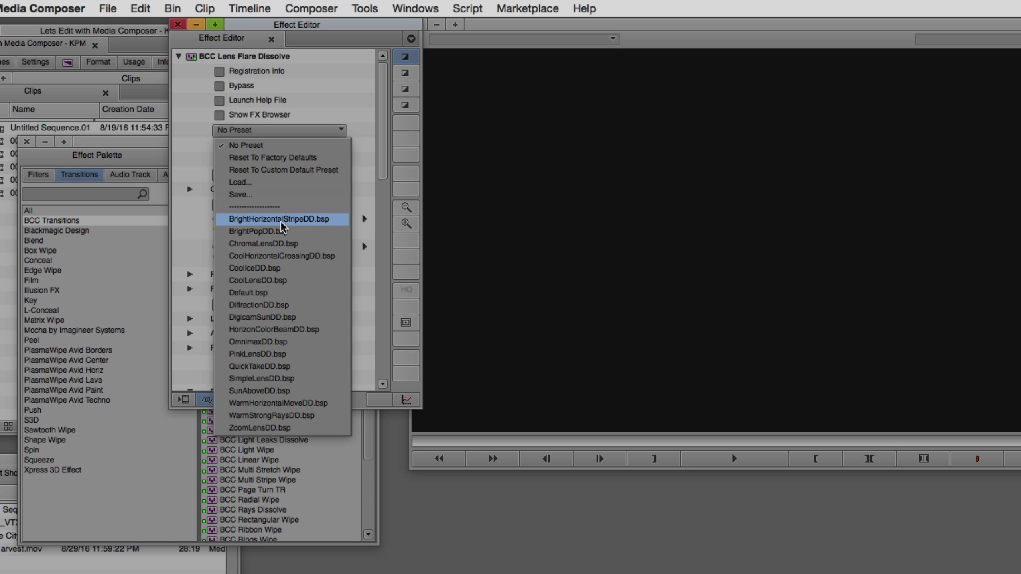
{"action": "left_click", "coordinate": [271, 318]}
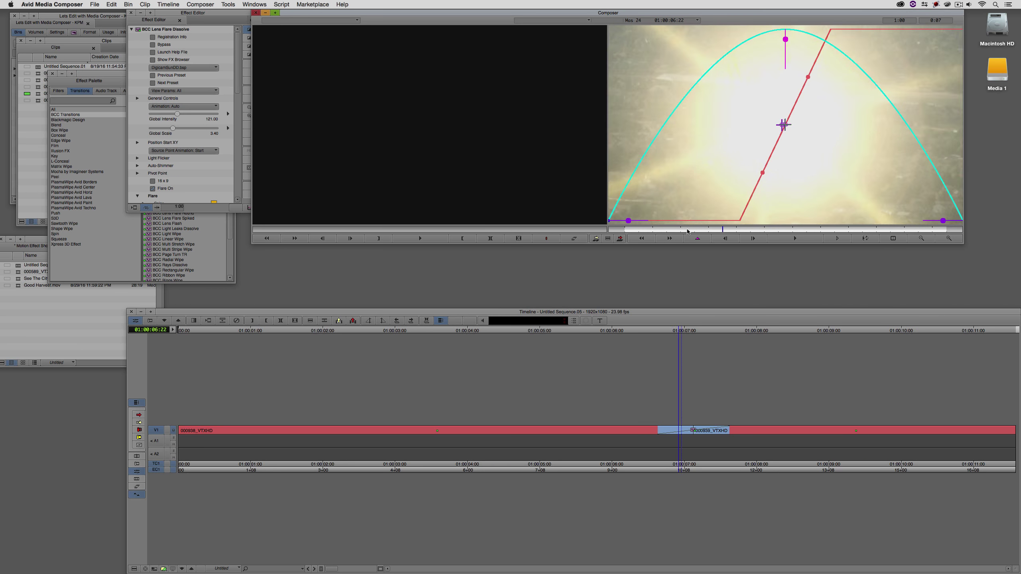
{"action": "left_click_drag", "start_coordinate": [683, 229], "coordinate": [888, 229]}
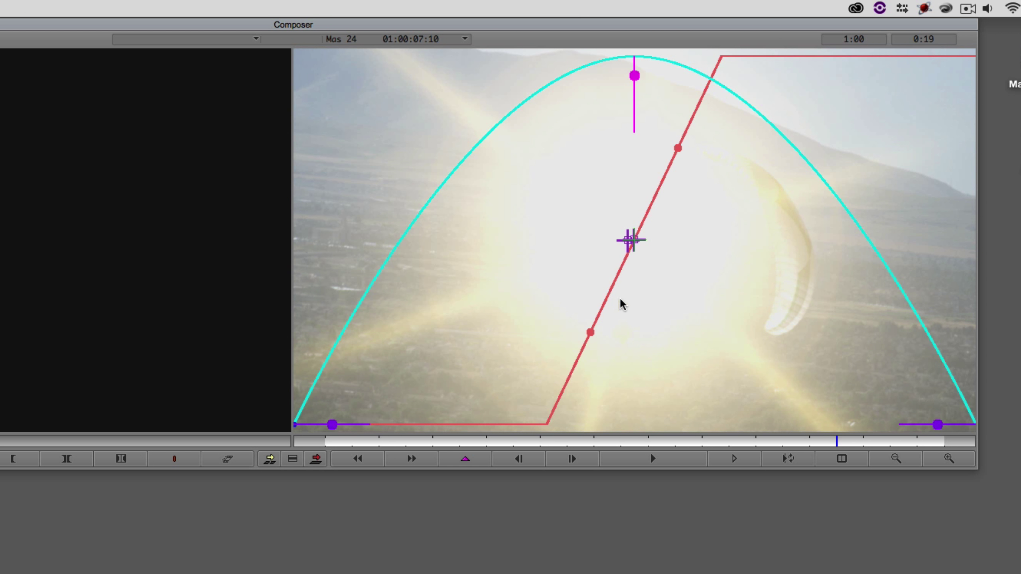
Move the flare's start position to the upper left, then shuttle the transition back and forth with J/L
{"action": "left_click", "coordinate": [627, 245]}
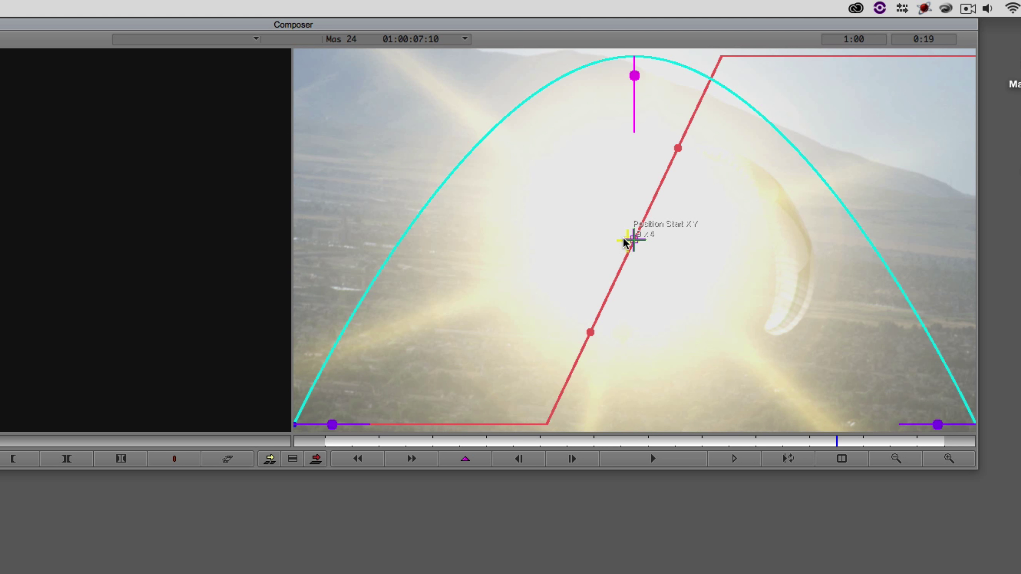
{"action": "left_click_drag", "start_coordinate": [626, 243], "coordinate": [370, 129]}
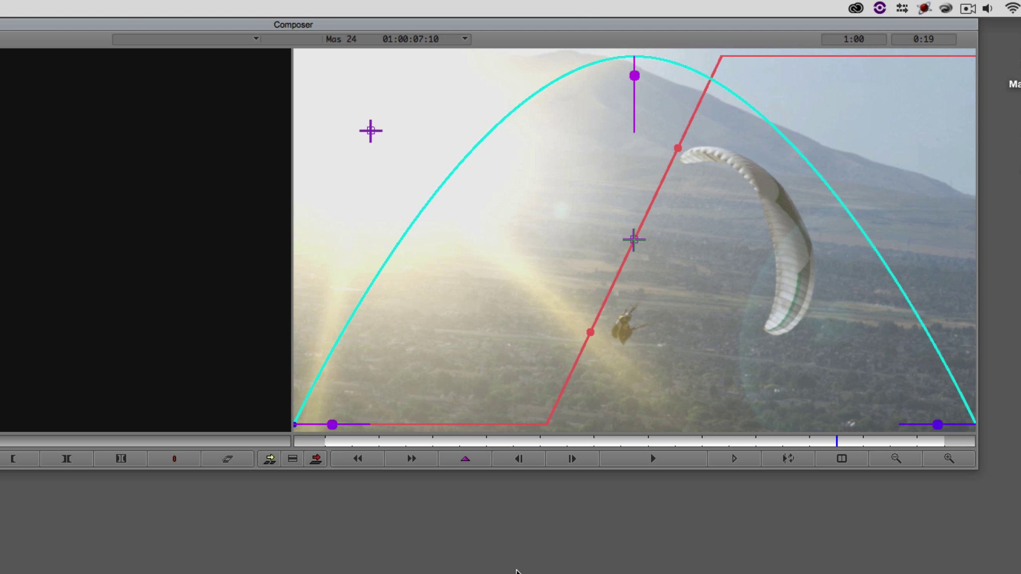
{"action": "key", "text": "Up"}
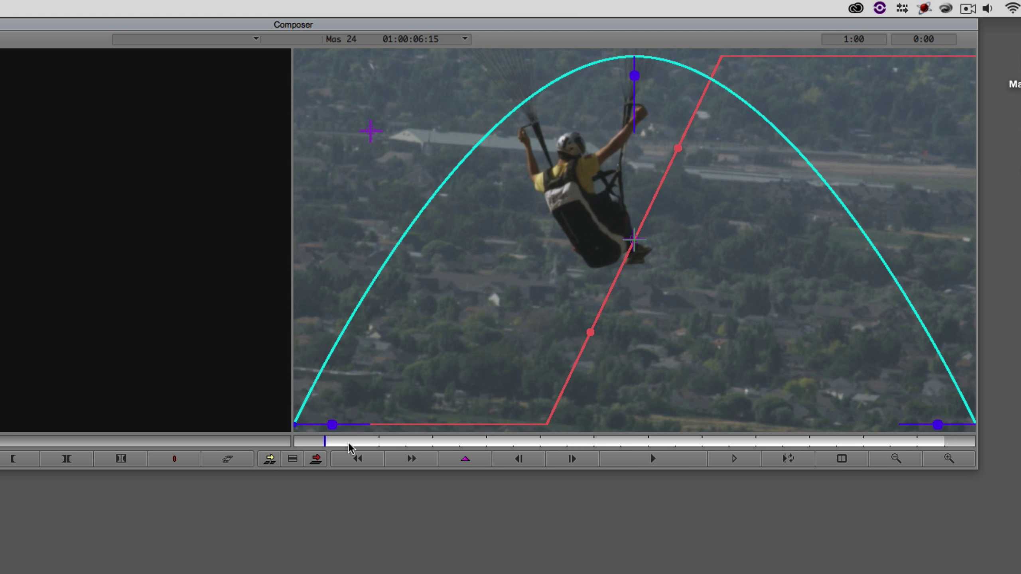
{"action": "key", "text": "space"}
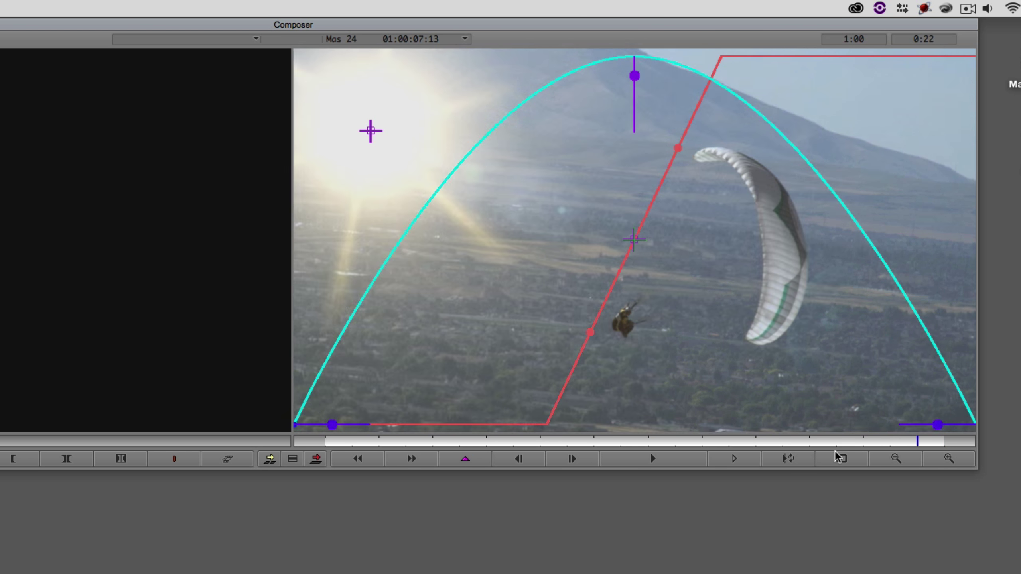
{"action": "key", "text": "j"}
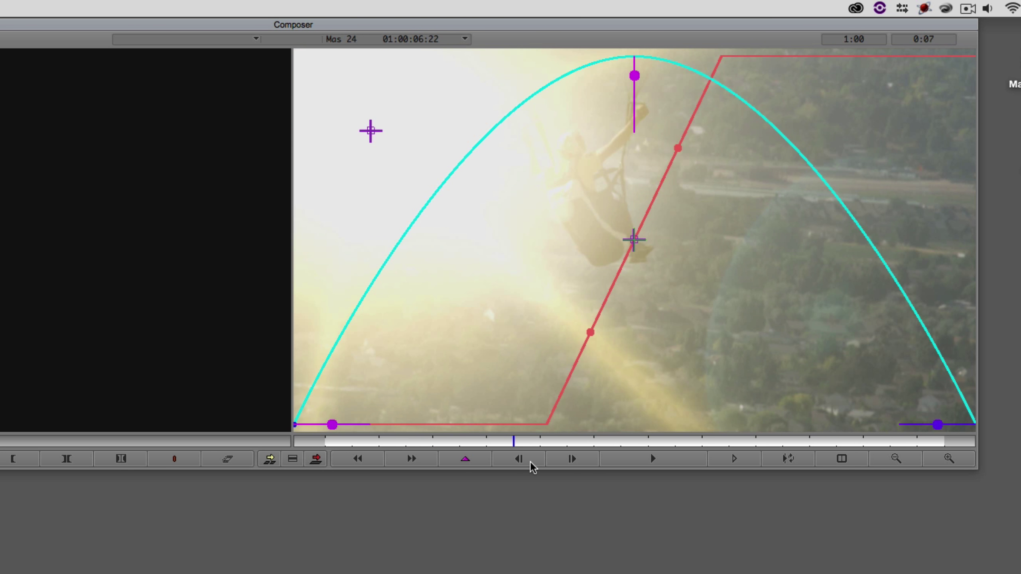
{"action": "key", "text": "l"}
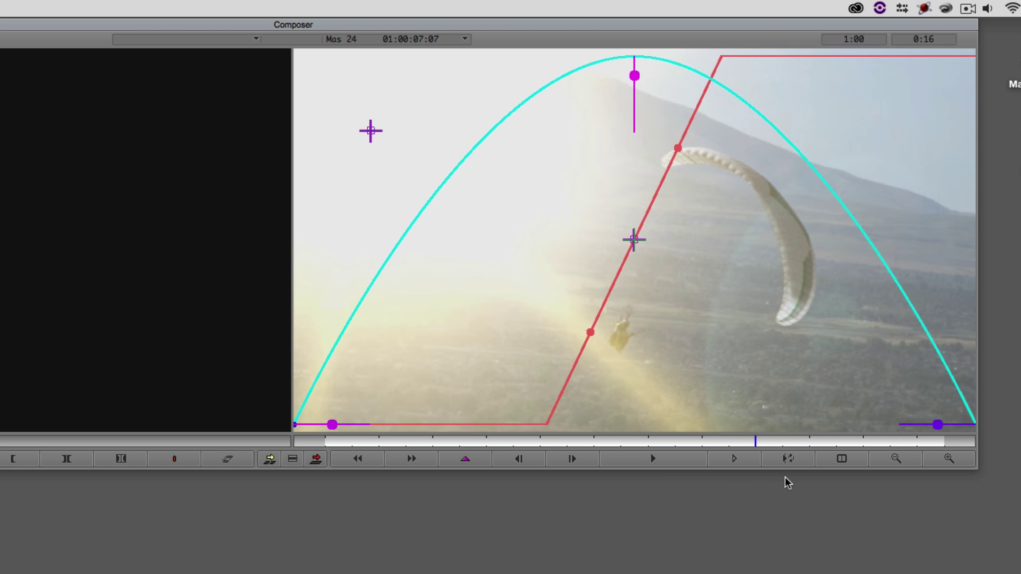
{"action": "key", "text": "j"}
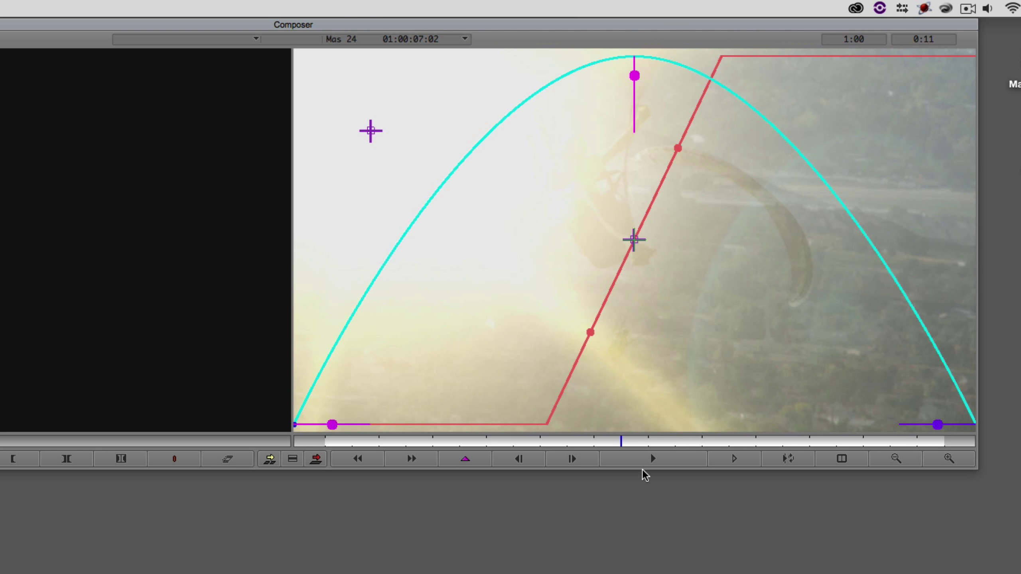
{"action": "key", "text": "l"}
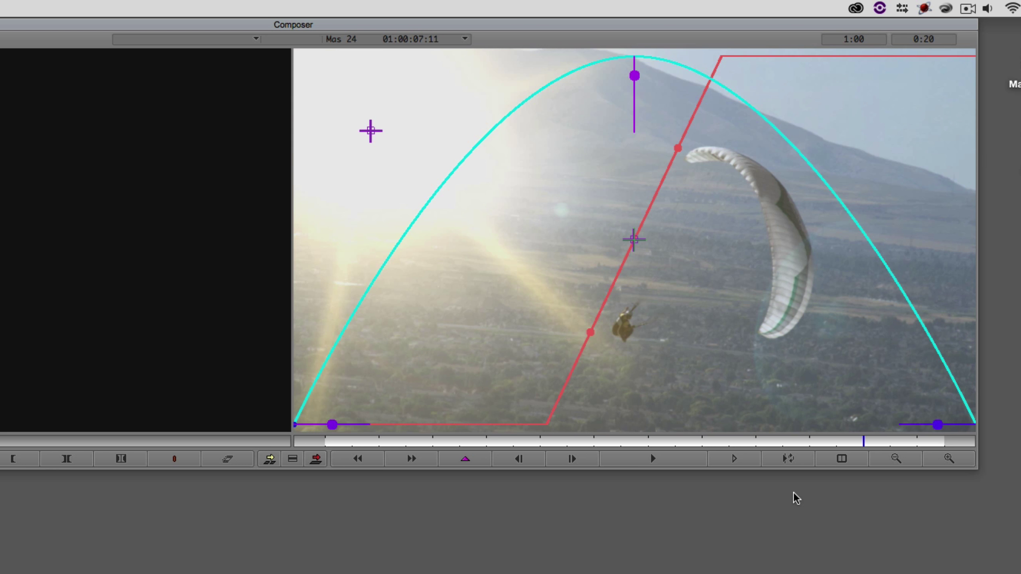
{"action": "key", "text": "j"}
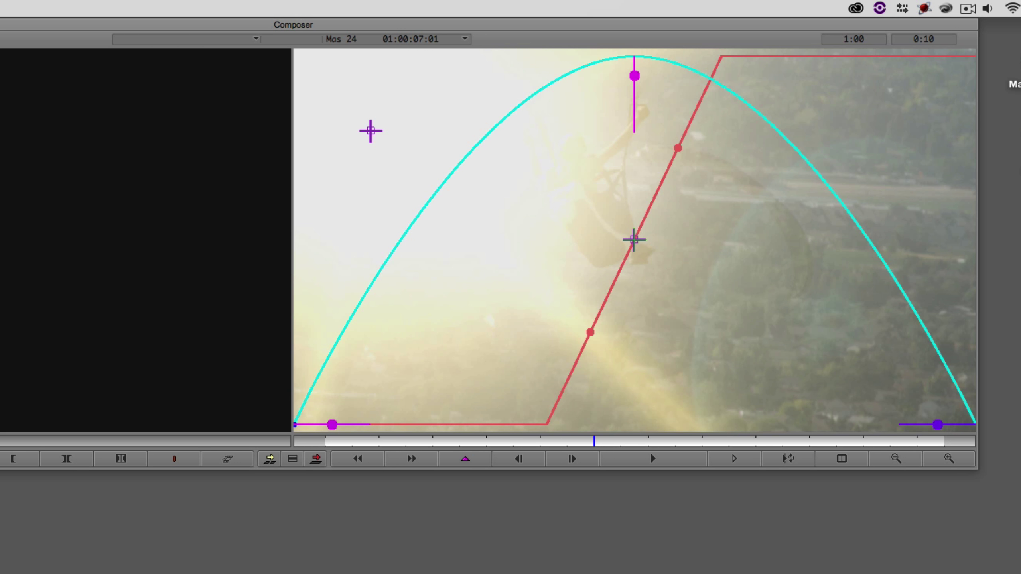
Raise the Flare Intensity slightly, park at 01:00:05:23 and play through the transition
{"action": "left_click_drag", "start_coordinate": [165, 115], "coordinate": [171, 115]}
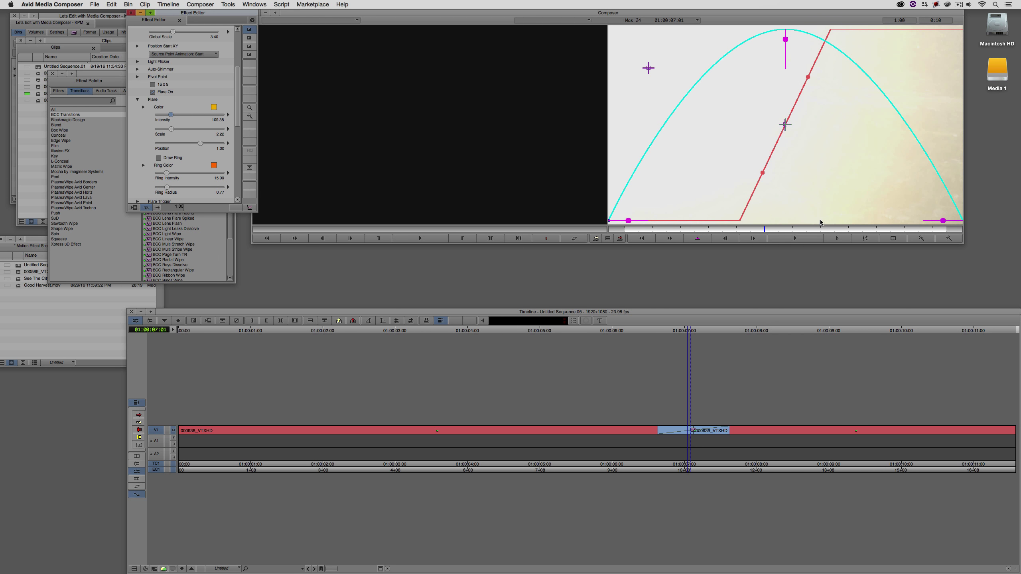
{"action": "left_click_drag", "start_coordinate": [774, 232], "coordinate": [625, 264]}
{"action": "left_click", "coordinate": [652, 313]}
{"action": "left_click_drag", "start_coordinate": [661, 402], "coordinate": [615, 422]}
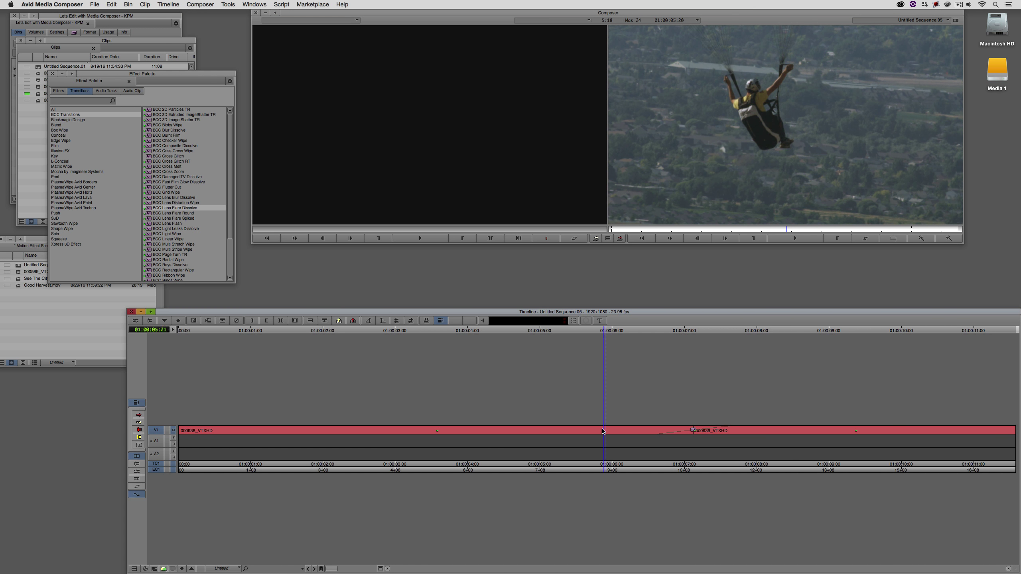
{"action": "key", "text": "space"}
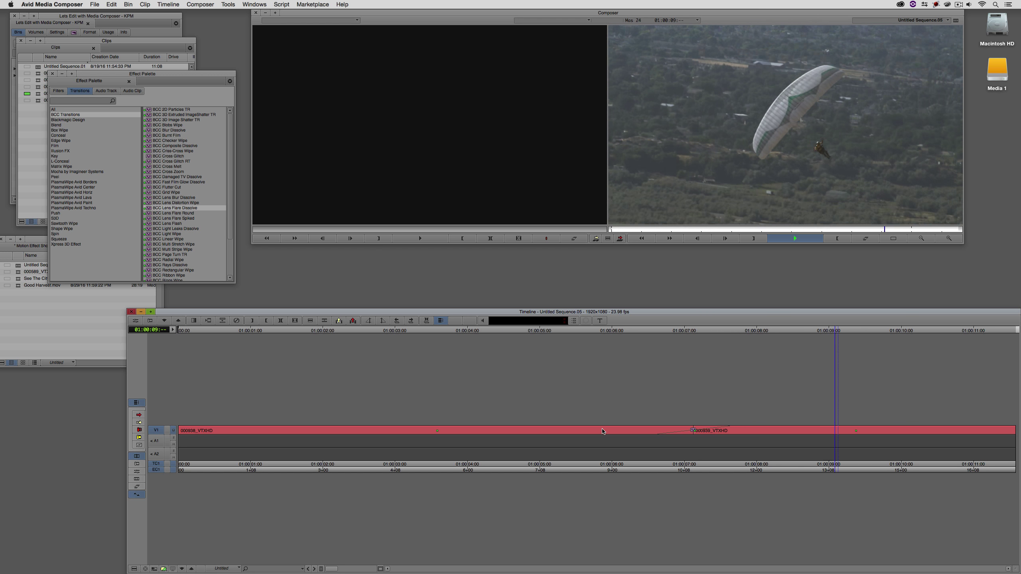
Reopen the Lens Flare Dissolve, reset it to factory defaults and play the default flare
{"action": "key", "text": "space"}
{"action": "double_click", "coordinate": [694, 434]}
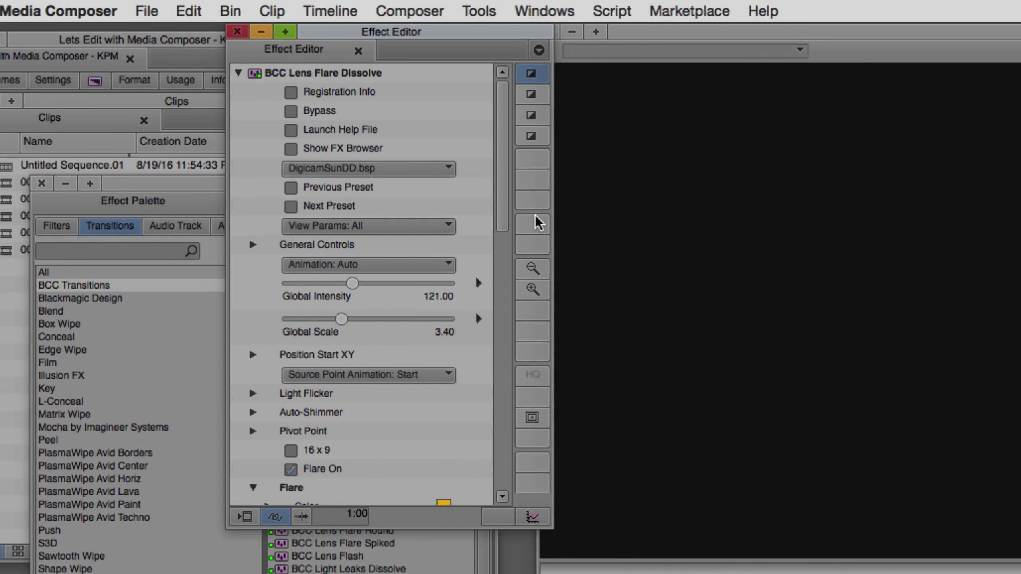
{"action": "left_click", "coordinate": [204, 67]}
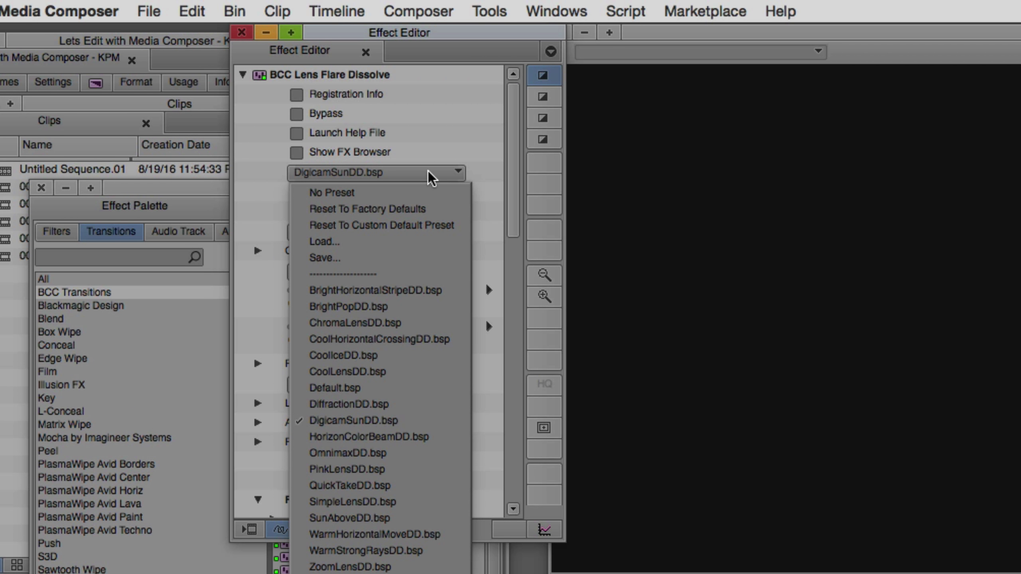
{"action": "left_click", "coordinate": [423, 209]}
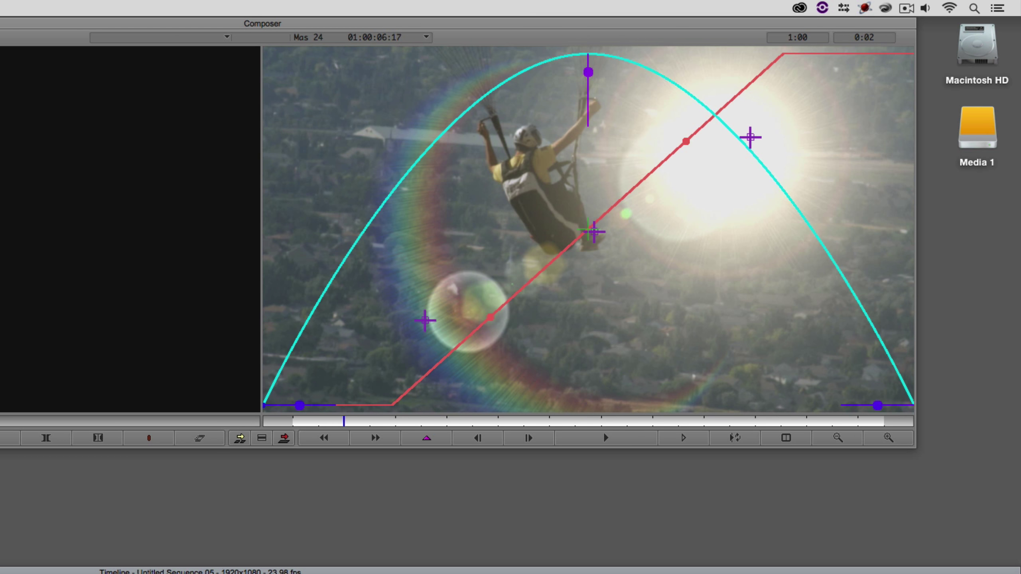
{"action": "key", "text": "space"}
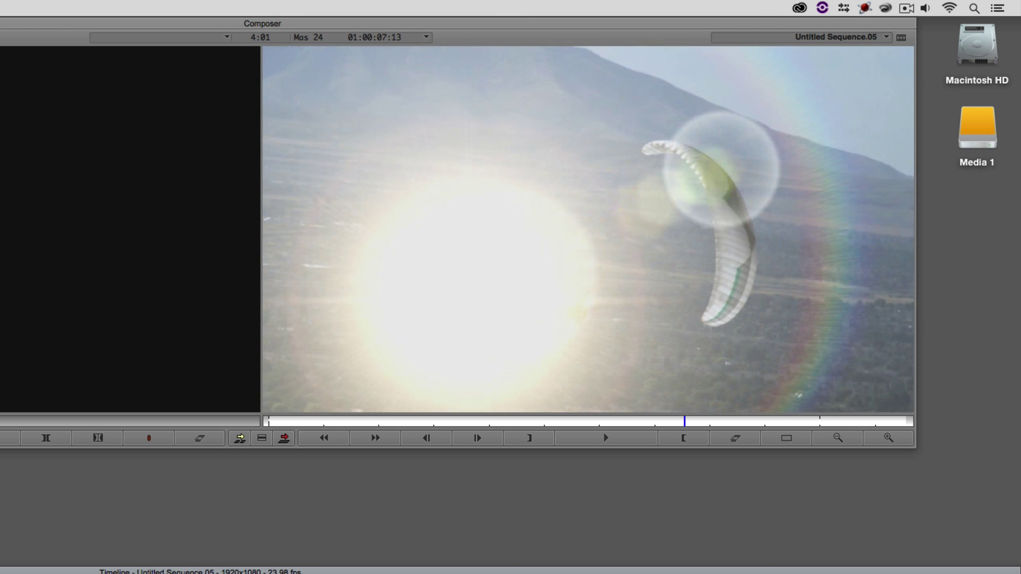
{"action": "key", "text": "space"}
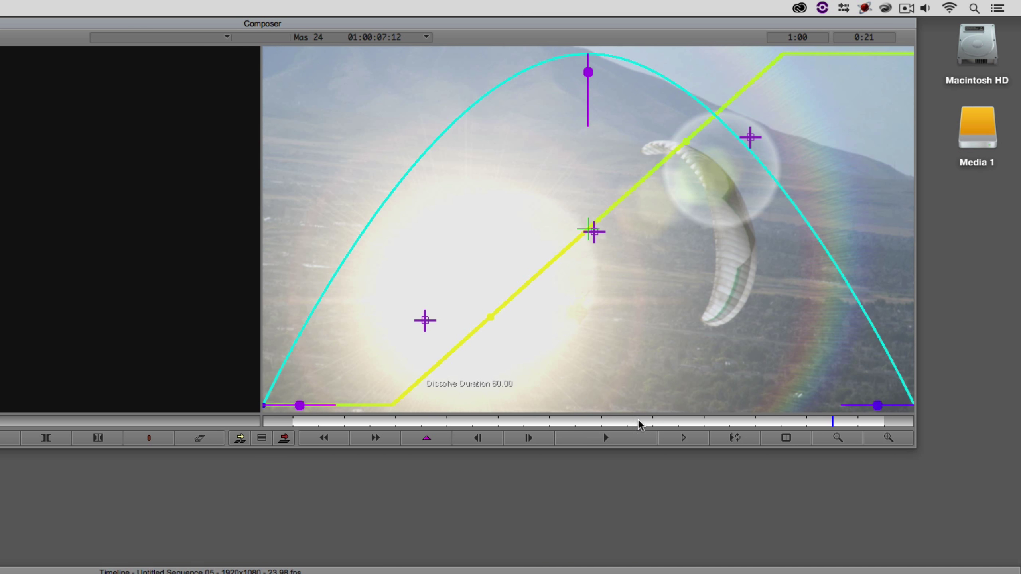
Scrub through the transition and move the flare's start point to the frame's top-left corner
{"action": "left_click_drag", "start_coordinate": [638, 422], "coordinate": [413, 440]}
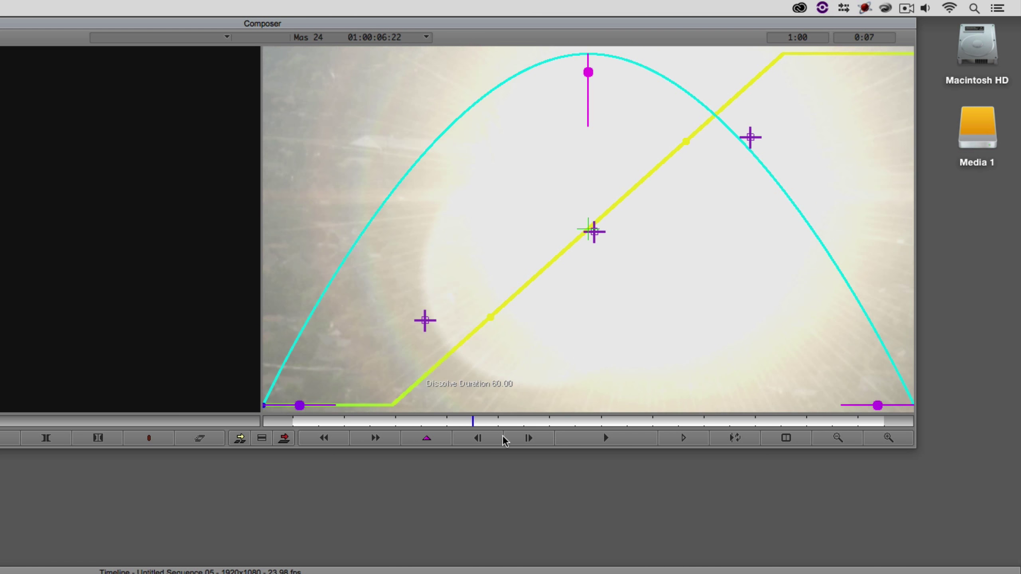
{"action": "left_click", "coordinate": [528, 437]}
{"action": "left_click", "coordinate": [527, 437]}
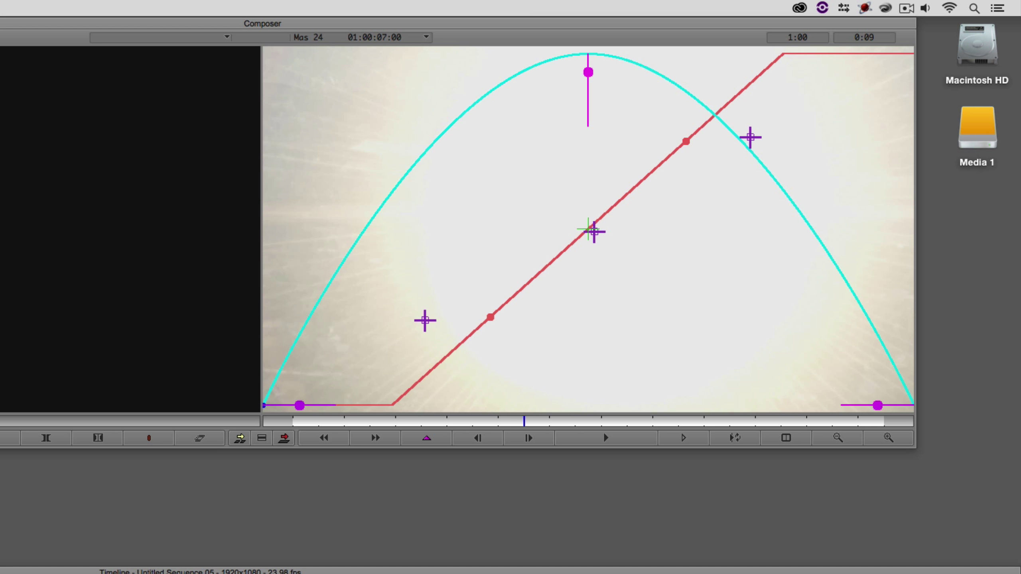
{"action": "left_click_drag", "start_coordinate": [585, 228], "coordinate": [278, 59]}
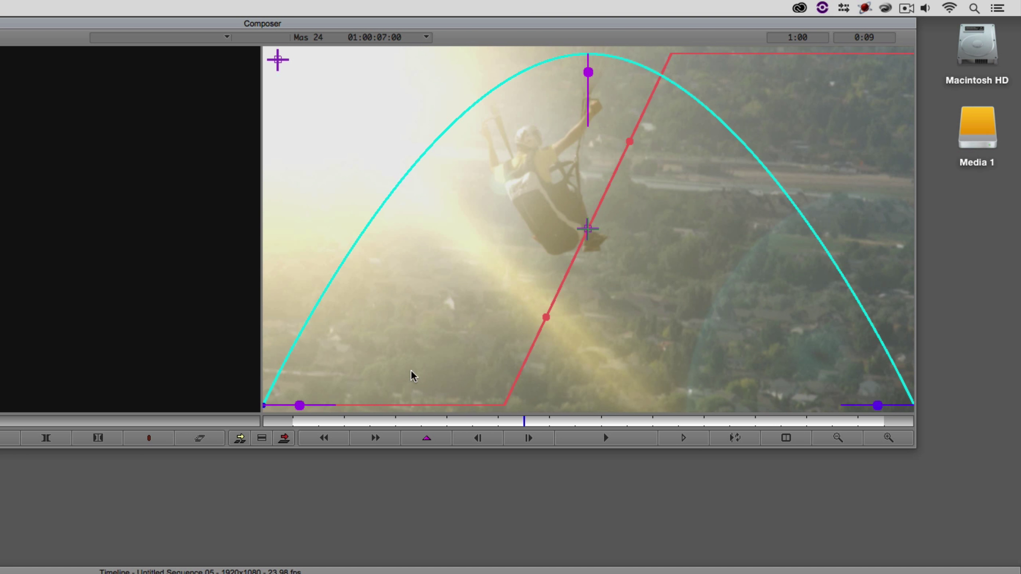
{"action": "mouse_move", "coordinate": [536, 426]}
{"action": "left_mouse_down"}
{"action": "mouse_move", "coordinate": [770, 429]}
{"action": "mouse_move", "coordinate": [442, 438]}
{"action": "mouse_move", "coordinate": [734, 432]}
{"action": "mouse_move", "coordinate": [498, 431]}
{"action": "mouse_move", "coordinate": [510, 406]}
{"action": "mouse_move", "coordinate": [636, 423]}
{"action": "mouse_move", "coordinate": [532, 427]}
{"action": "mouse_move", "coordinate": [572, 405]}
{"action": "mouse_move", "coordinate": [362, 407]}
{"action": "left_mouse_up"}
{"action": "mouse_move", "coordinate": [506, 406]}
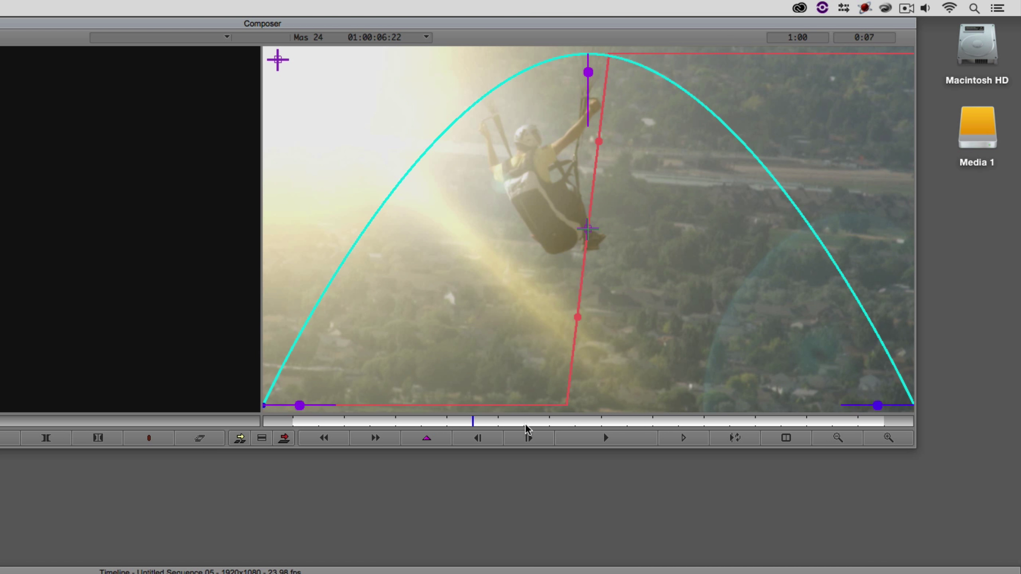
{"action": "left_click", "coordinate": [529, 422]}
{"action": "left_click", "coordinate": [550, 422]}
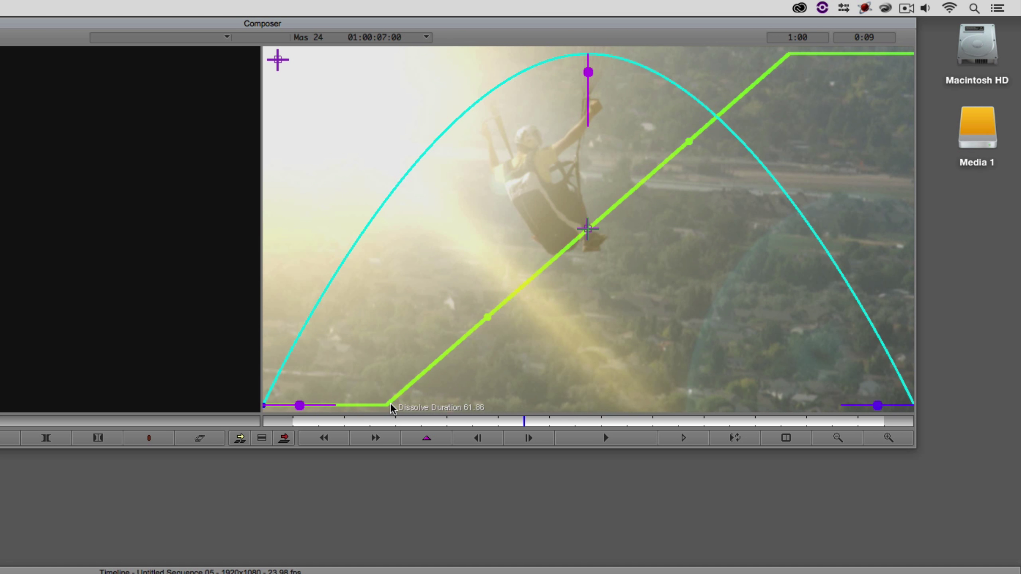
{"action": "left_click_drag", "start_coordinate": [424, 421], "coordinate": [859, 423]}
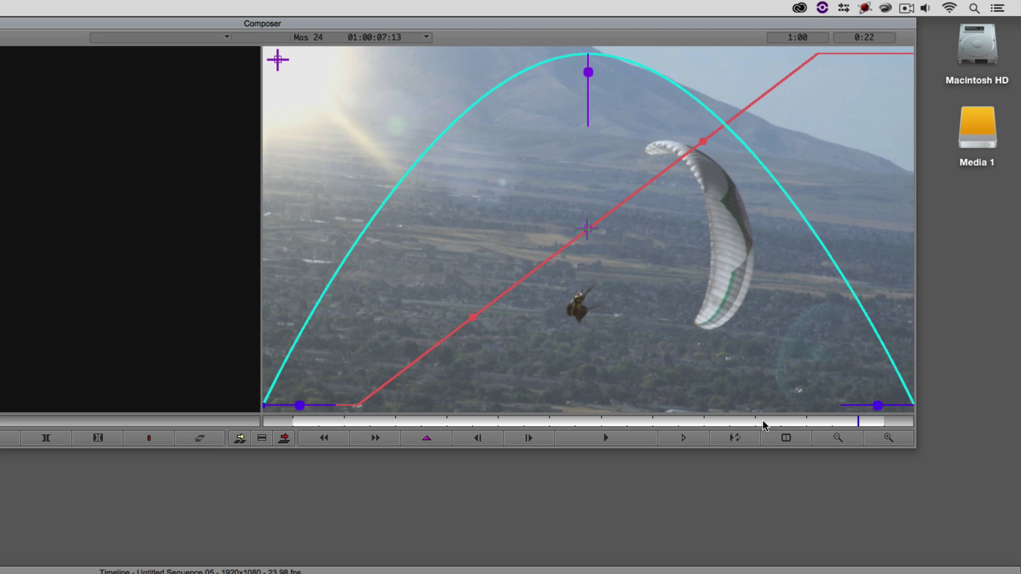
{"action": "left_click_drag", "start_coordinate": [764, 426], "coordinate": [420, 428]}
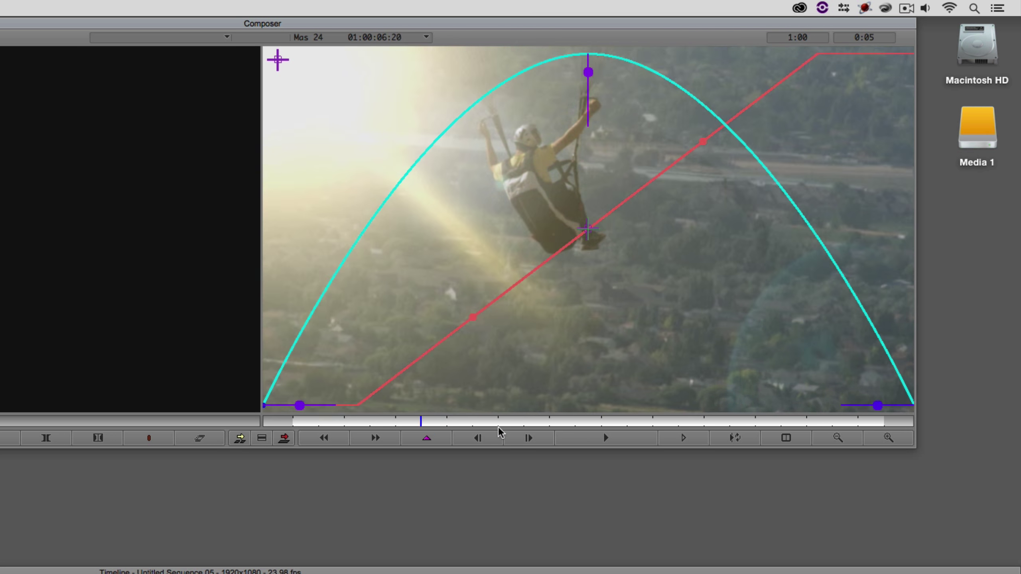
{"action": "left_click_drag", "start_coordinate": [500, 432], "coordinate": [601, 427]}
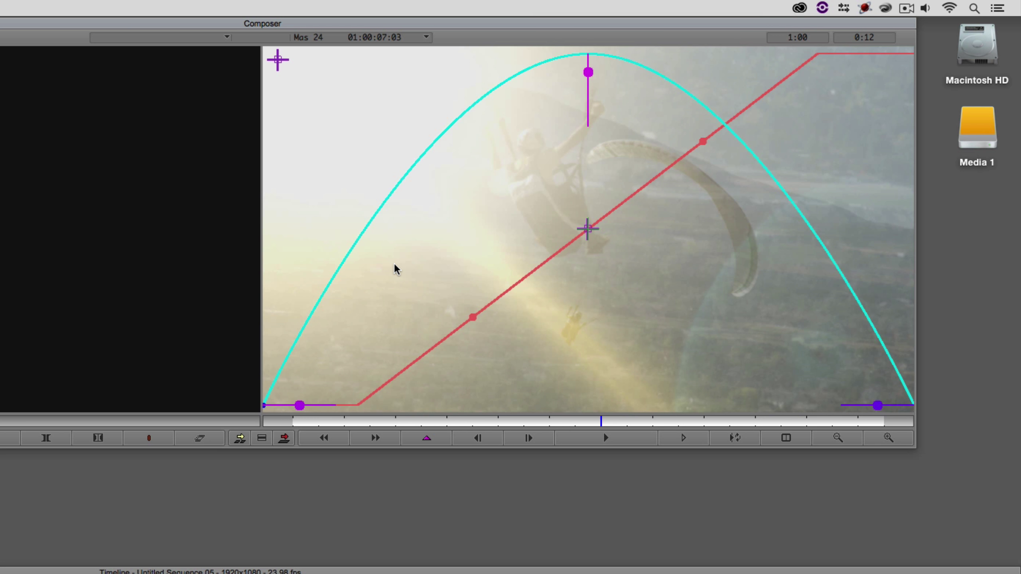
Steepen the red dissolve line and set the flare curve to Ease In 42, Ease Out 38, Ease Mid -32
{"action": "left_click_drag", "start_coordinate": [392, 383], "coordinate": [557, 385]}
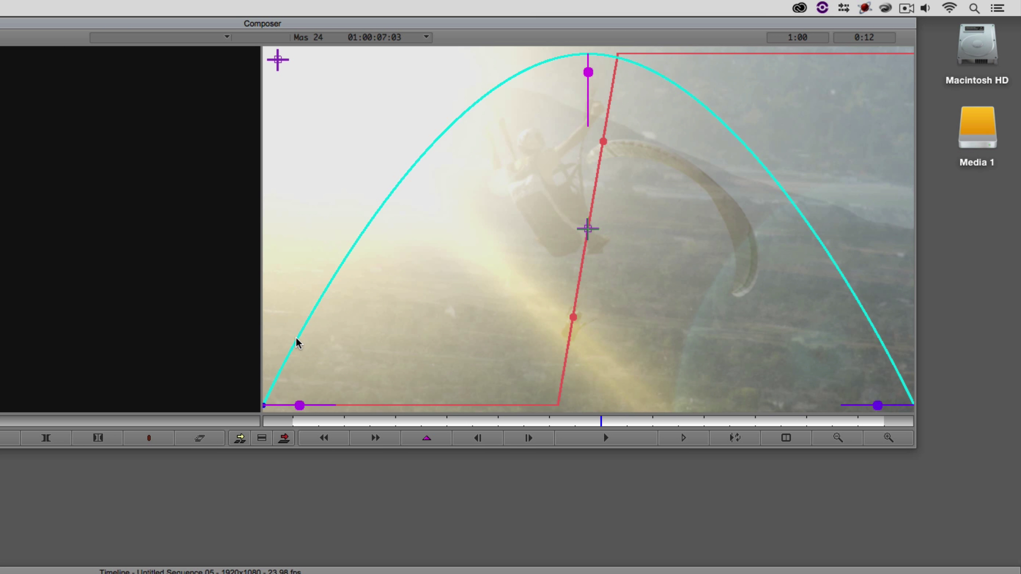
{"action": "left_click_drag", "start_coordinate": [299, 405], "coordinate": [324, 407]}
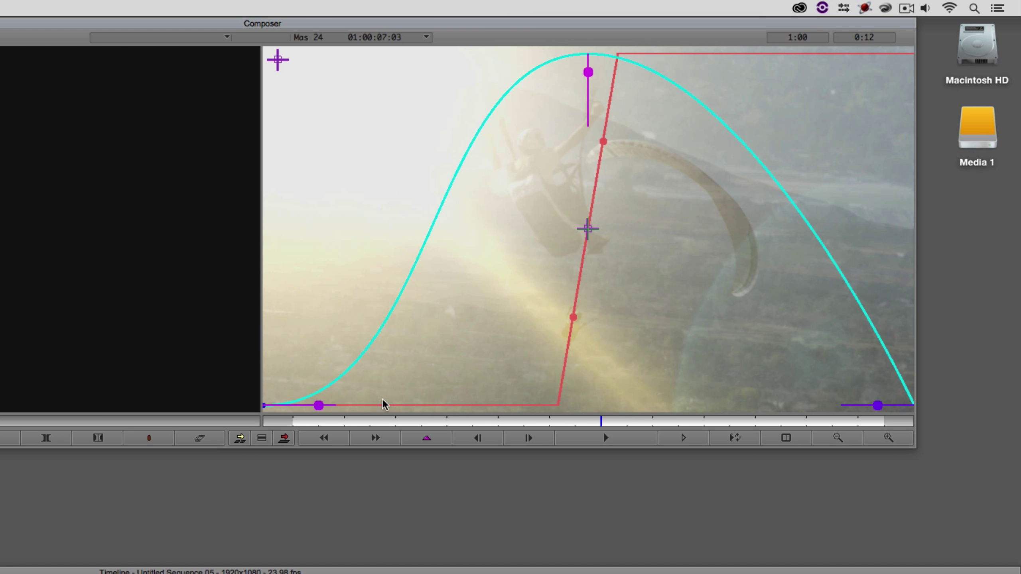
{"action": "left_click_drag", "start_coordinate": [877, 405], "coordinate": [856, 405]}
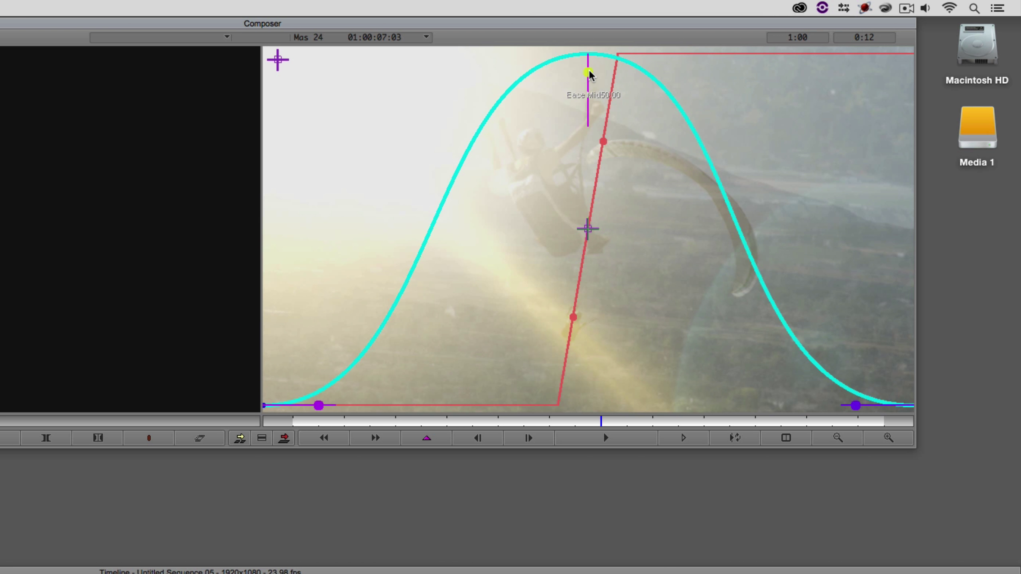
{"action": "mouse_move", "coordinate": [588, 72]}
{"action": "left_mouse_down"}
{"action": "mouse_move", "coordinate": [588, 114]}
{"action": "mouse_move", "coordinate": [588, 70]}
{"action": "mouse_move", "coordinate": [588, 79]}
{"action": "left_mouse_up"}
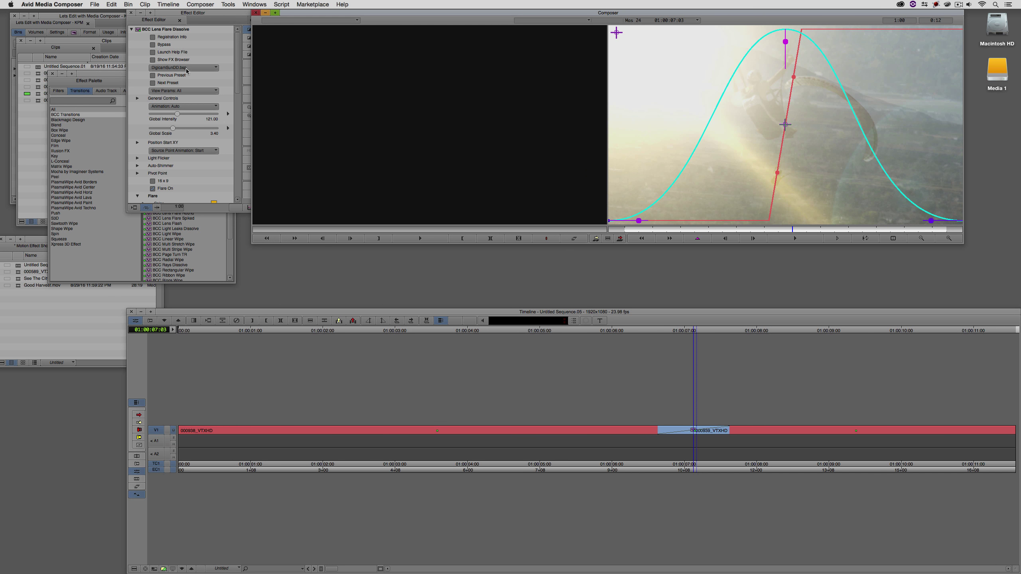
Give the Lens Flare Dissolve a 12-frame duration and save it into the Motion Effect Shots bin
{"action": "left_click", "coordinate": [186, 68]}
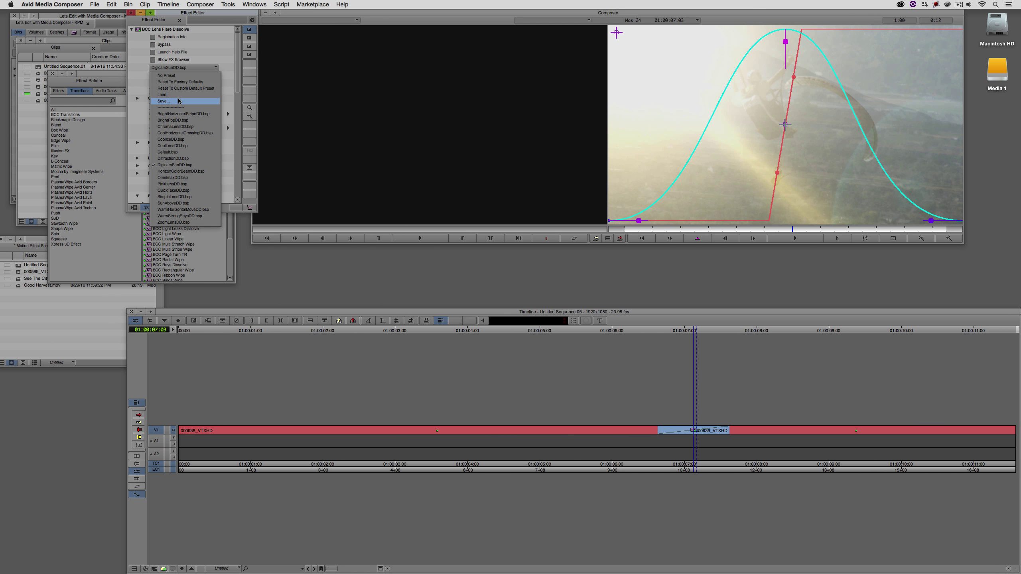
{"action": "left_click", "coordinate": [215, 14]}
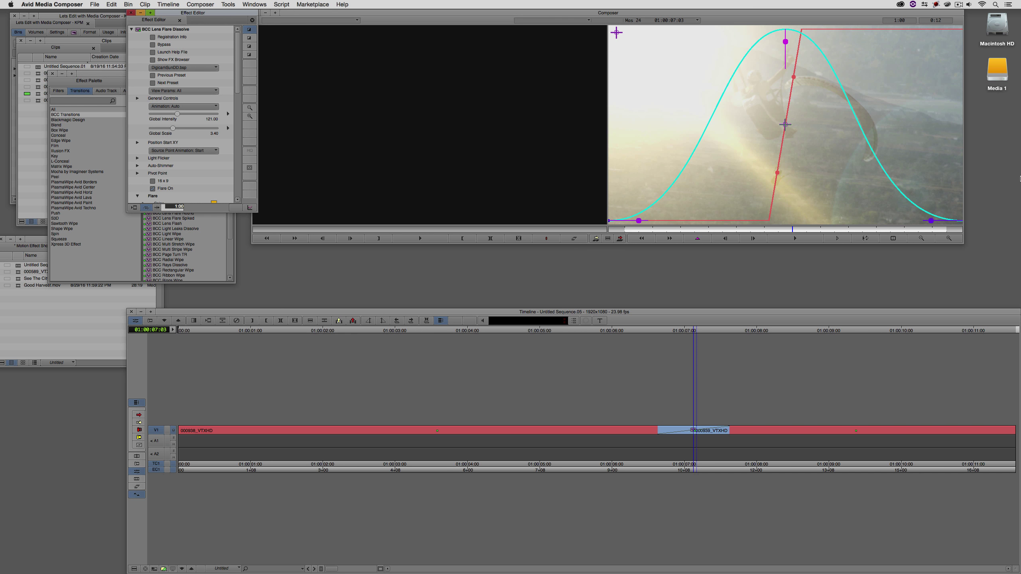
{"action": "key", "text": "Return"}
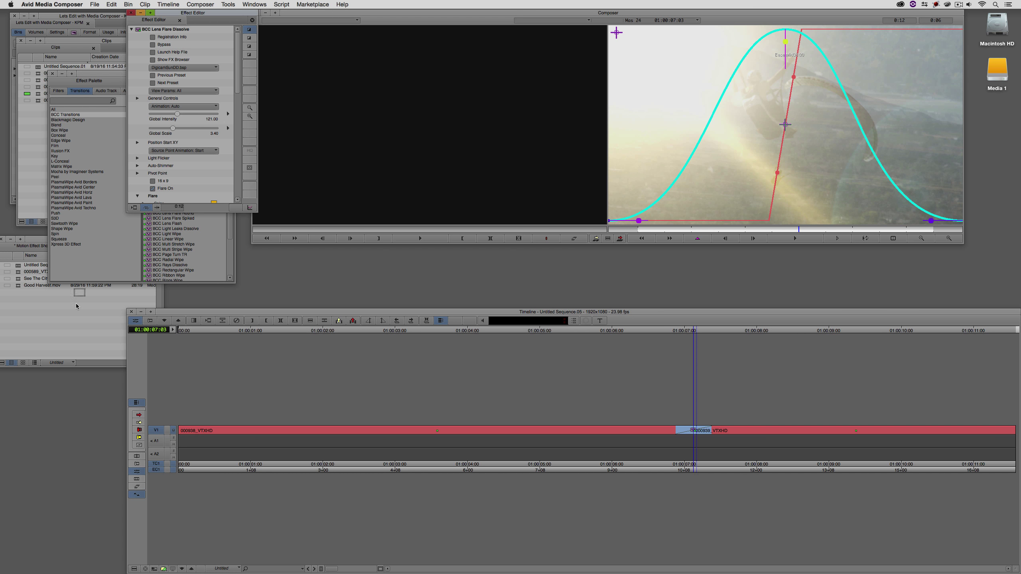
{"action": "left_click_drag", "start_coordinate": [76, 306], "coordinate": [70, 331]}
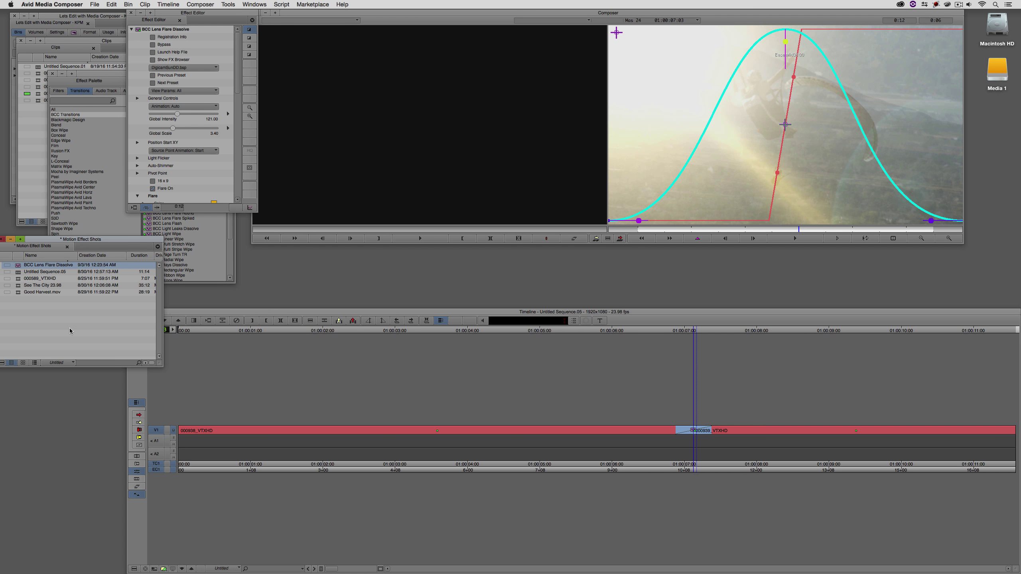
Exit the Effect Editor, play the sequence through the Lens Flare Dissolve, and park the playhead at the cut
{"action": "left_click", "coordinate": [432, 377]}
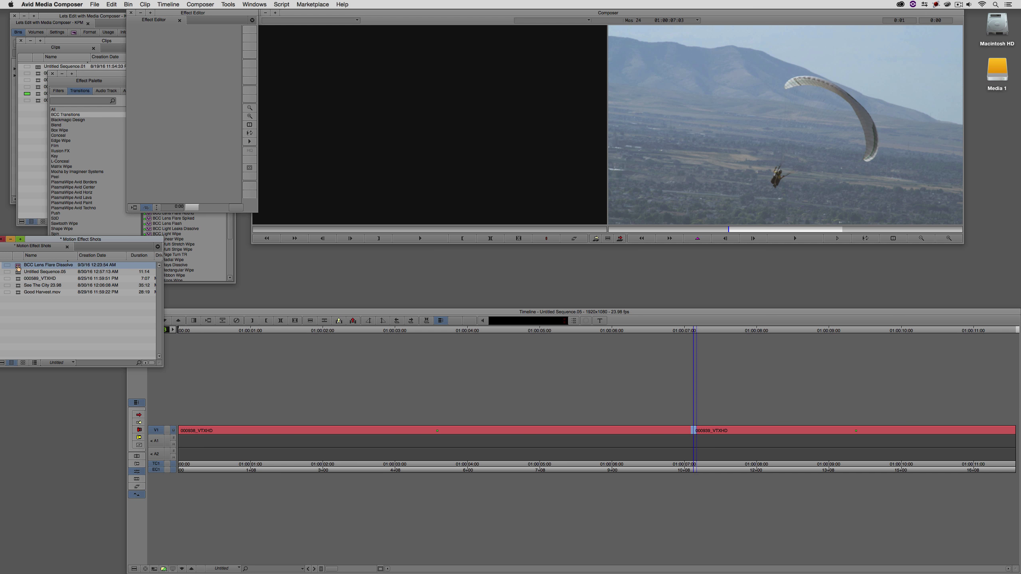
{"action": "double_click", "coordinate": [17, 267]}
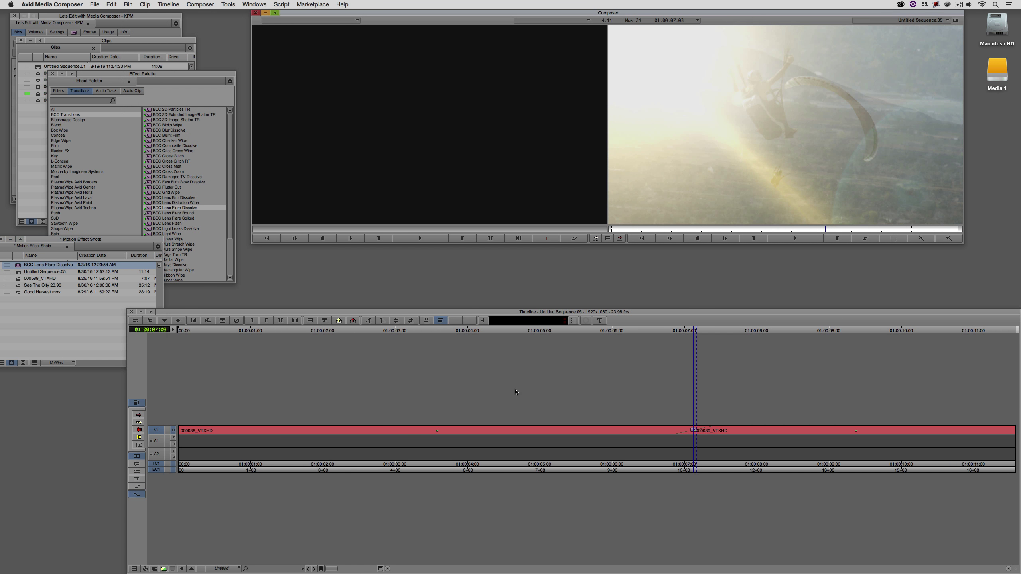
{"action": "left_click", "coordinate": [635, 406]}
{"action": "key", "text": "space"}
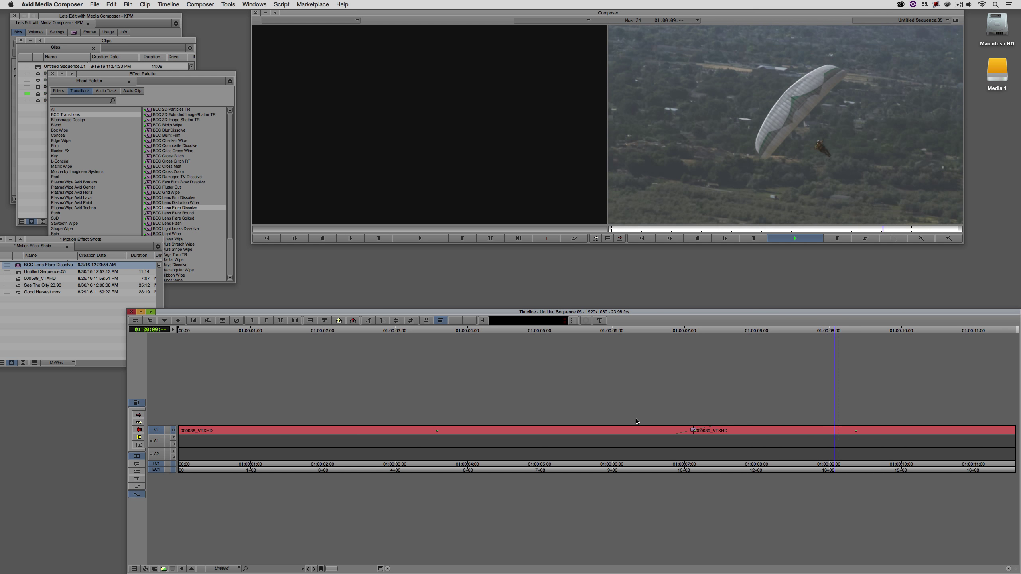
{"action": "key", "text": "space"}
{"action": "left_click", "coordinate": [688, 438]}
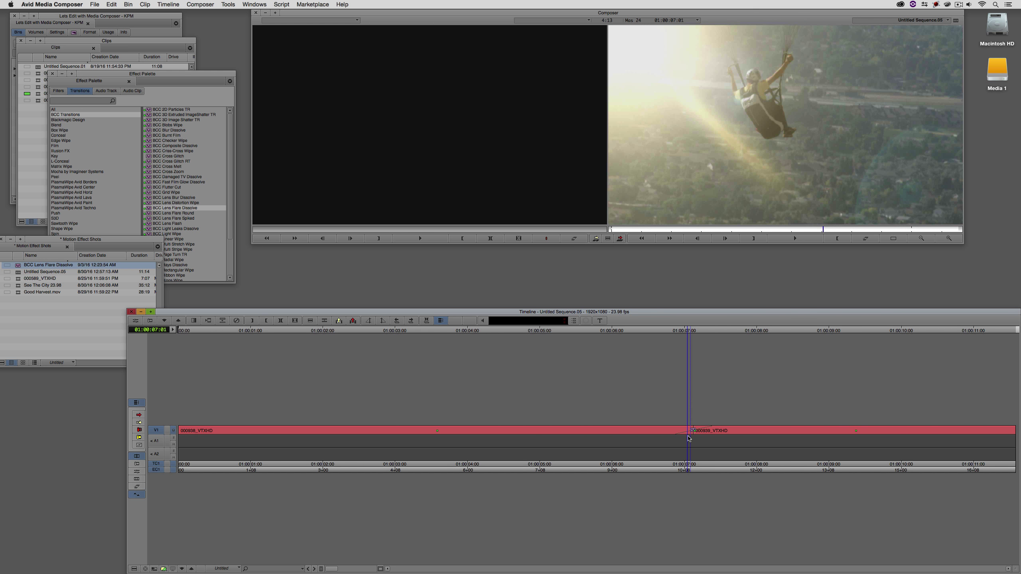
Delete the Lens Flare Dissolve and put BCC Cross Glitch RT on the V1 cut with its controls showing
{"action": "key", "text": "Delete"}
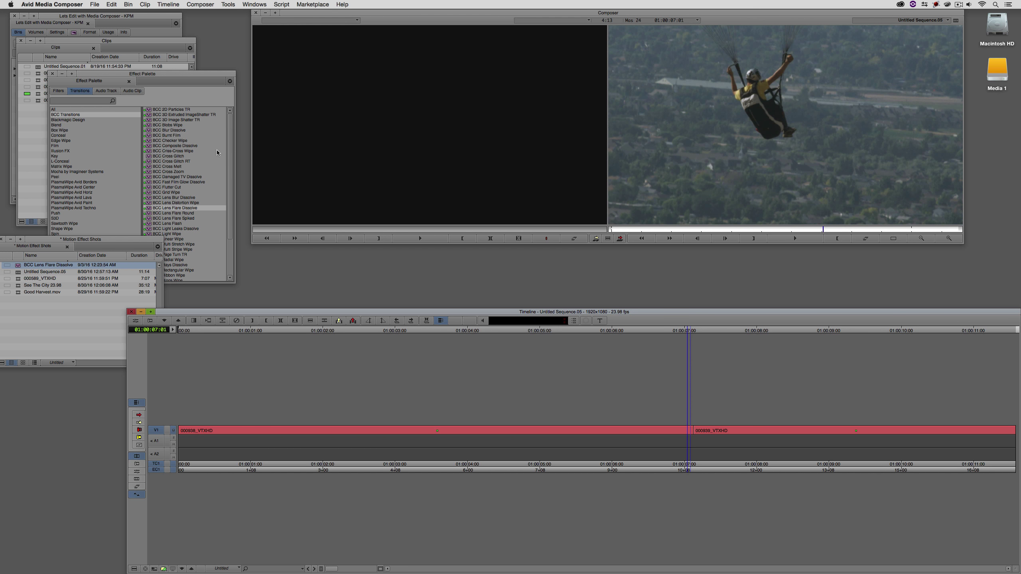
{"action": "left_click_drag", "start_coordinate": [176, 77], "coordinate": [170, 47]}
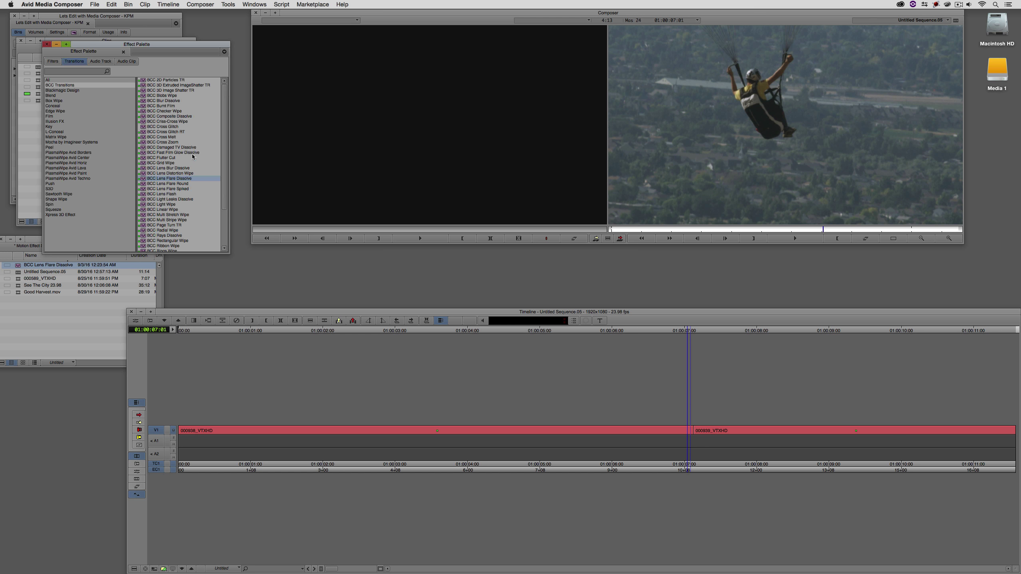
{"action": "left_click", "coordinate": [154, 133]}
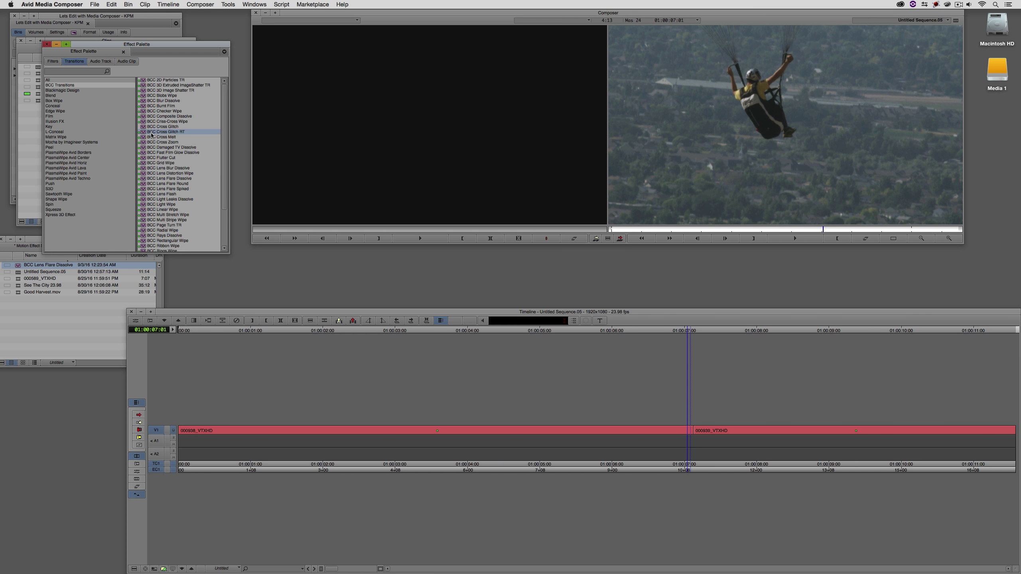
{"action": "left_click_drag", "start_coordinate": [151, 135], "coordinate": [696, 431]}
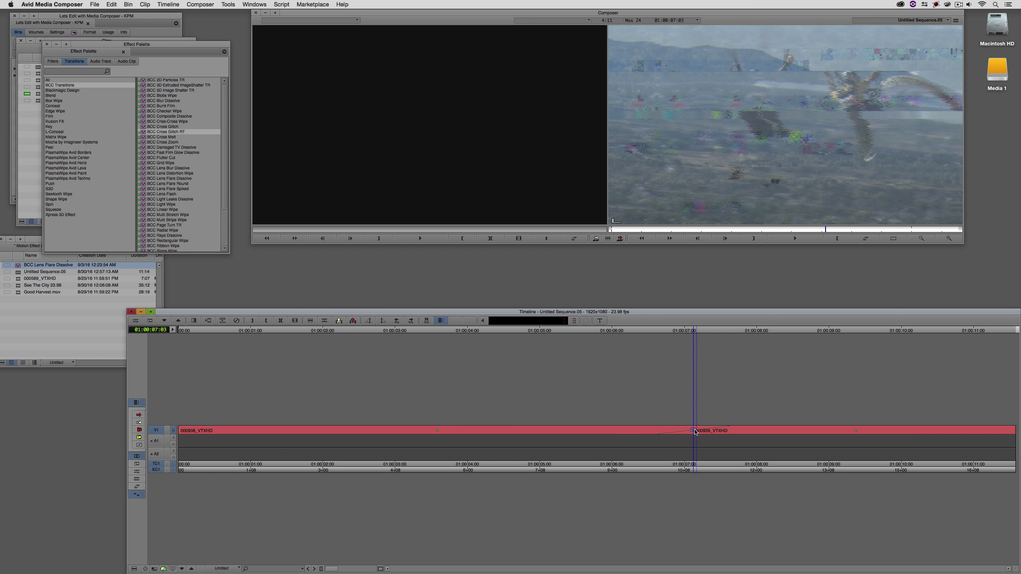
{"action": "double_click", "coordinate": [696, 431]}
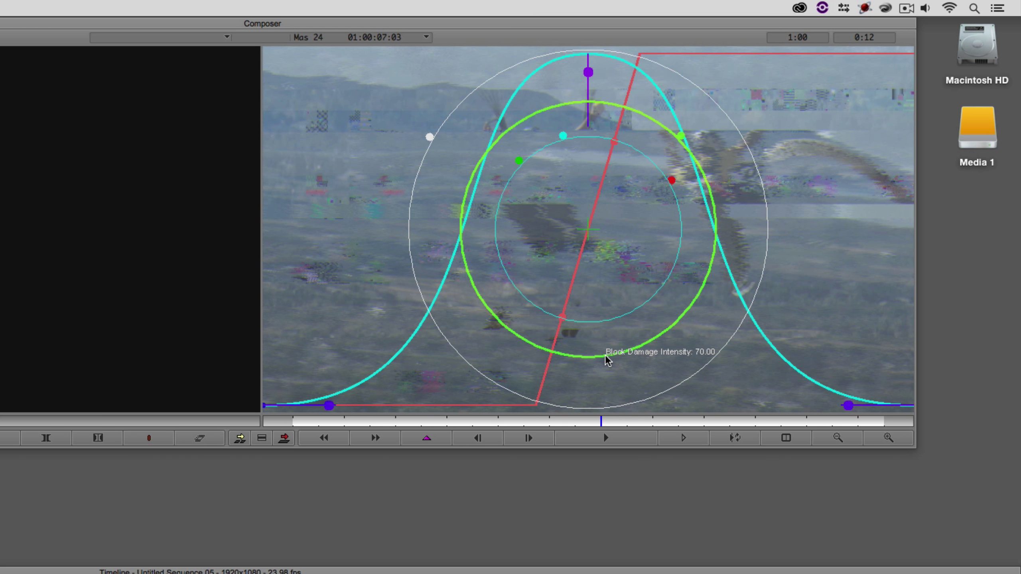
Raise Block Damage to about 86.72 and Glitch Intensity to about 78.73 in the overlay
{"action": "left_click_drag", "start_coordinate": [607, 360], "coordinate": [605, 395]}
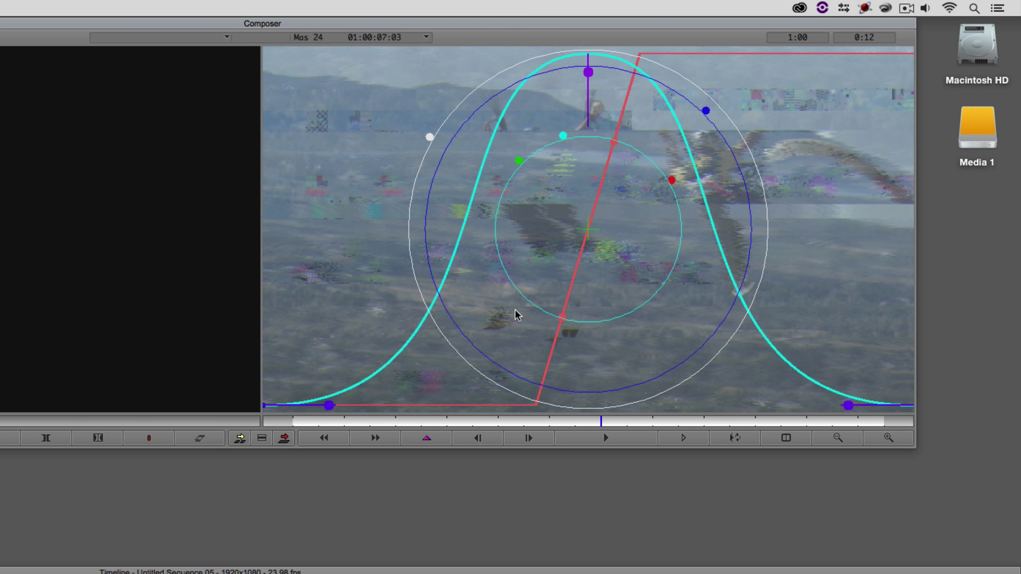
{"action": "left_click_drag", "start_coordinate": [528, 305], "coordinate": [502, 345]}
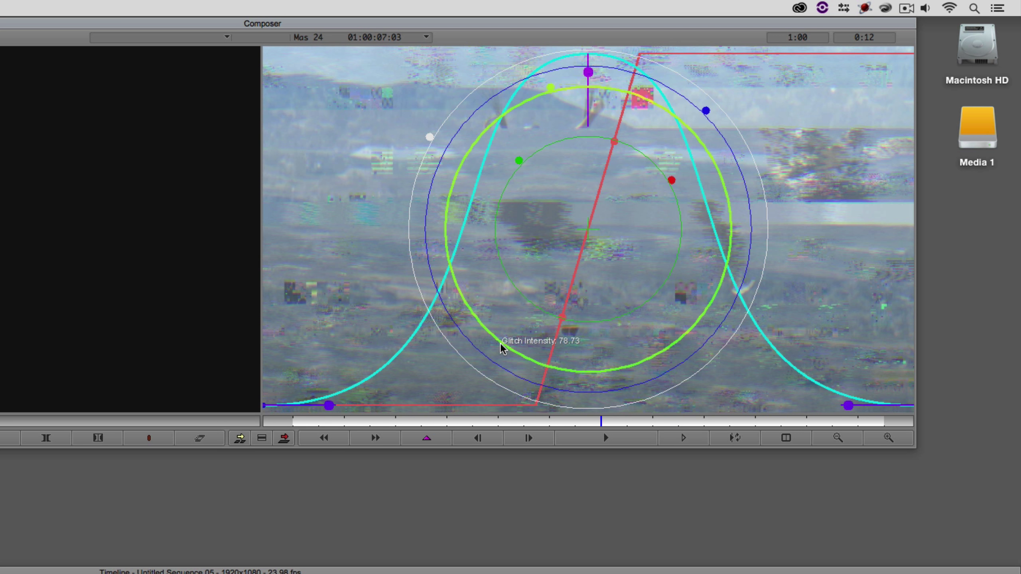
Preview the glitch, lower Glitch Intensity to about 68, and play through the transition again
{"action": "key", "text": "space"}
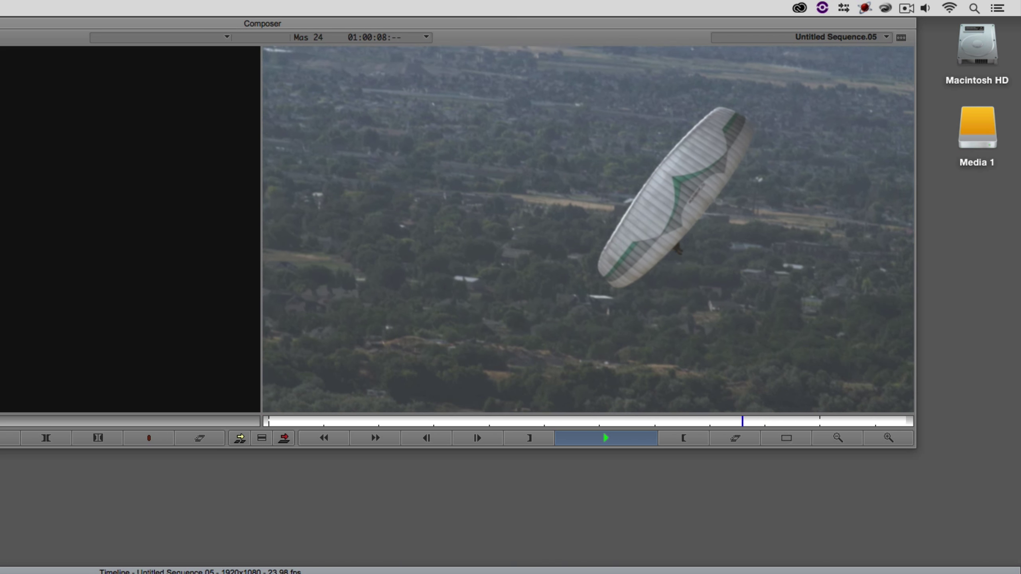
{"action": "key", "text": "space"}
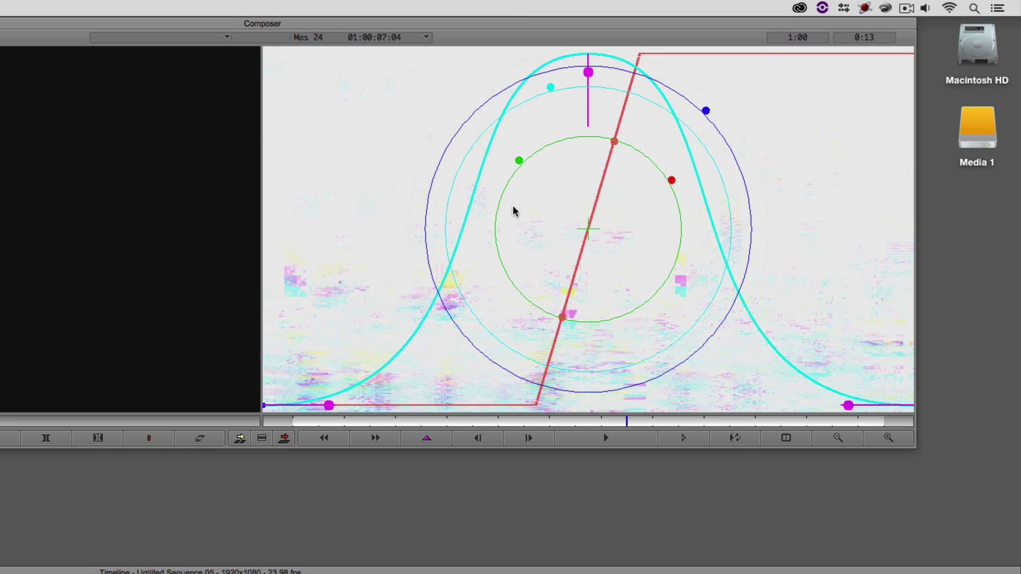
{"action": "left_click_drag", "start_coordinate": [520, 159], "coordinate": [558, 110]}
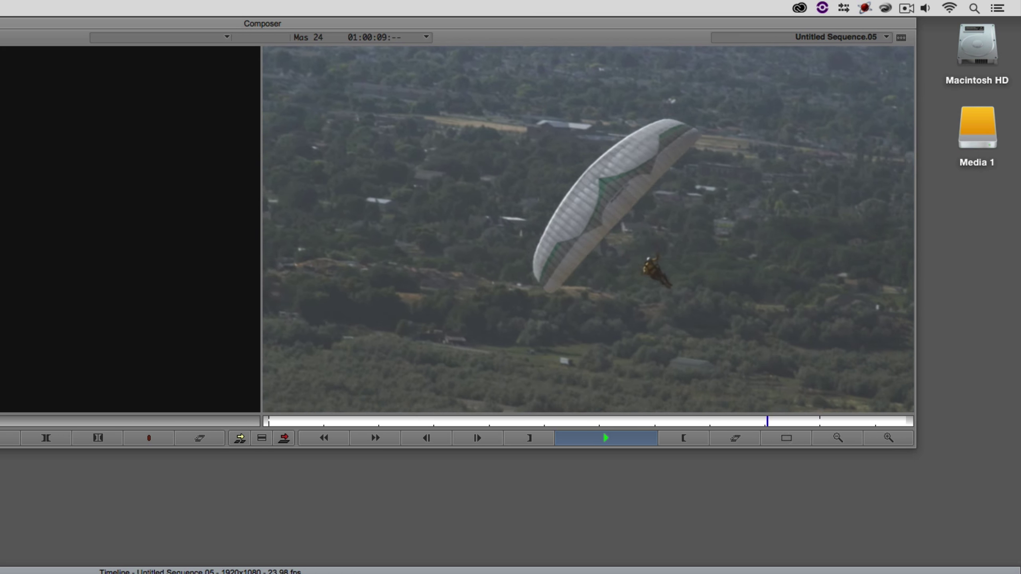
{"action": "key", "text": "space"}
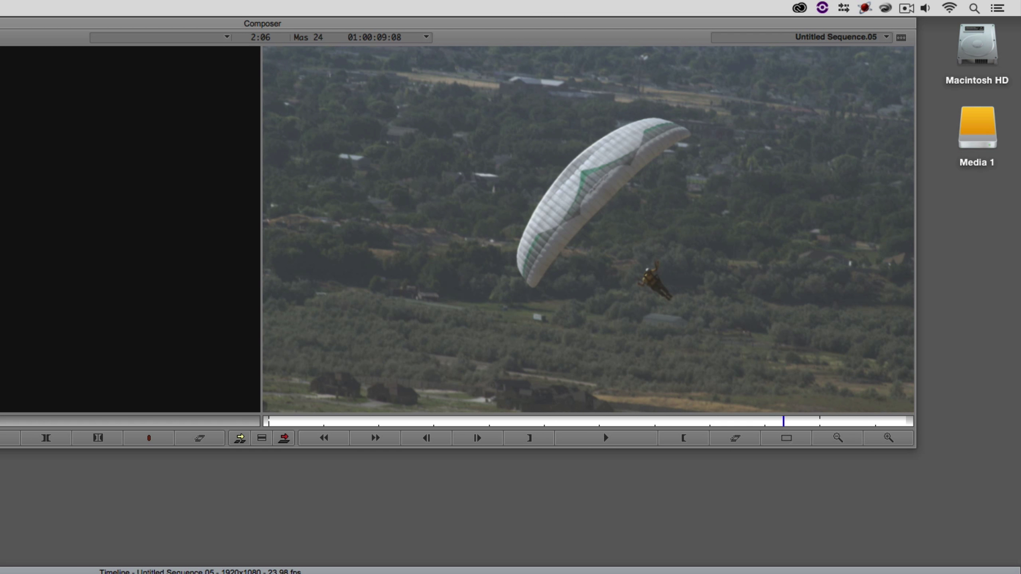